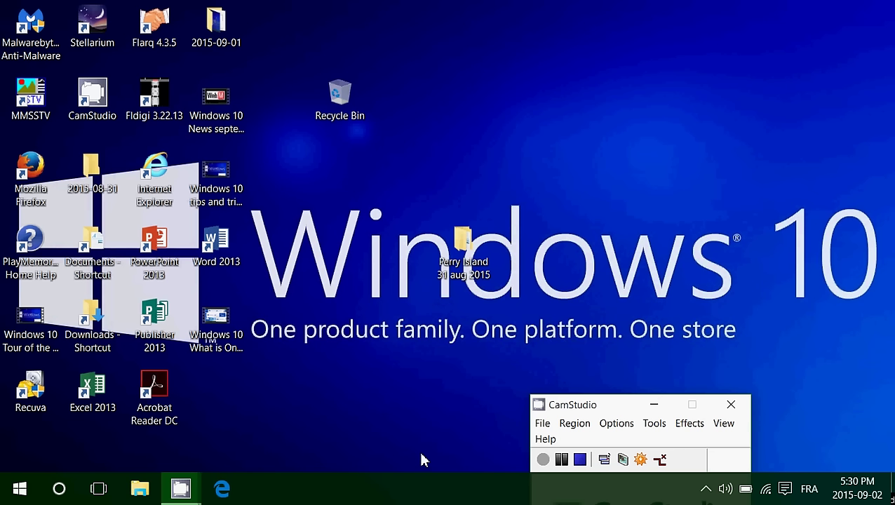
# - From the Pictures folder, set the red moon photo moonLg.jpg as wallpaper and close File Explorer
pyautogui.click(139, 493)
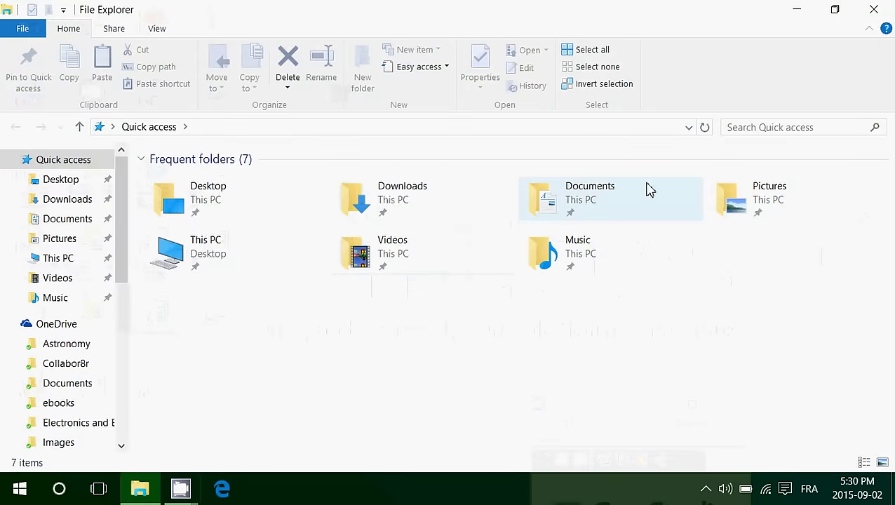
pyautogui.doubleClick(760, 202)
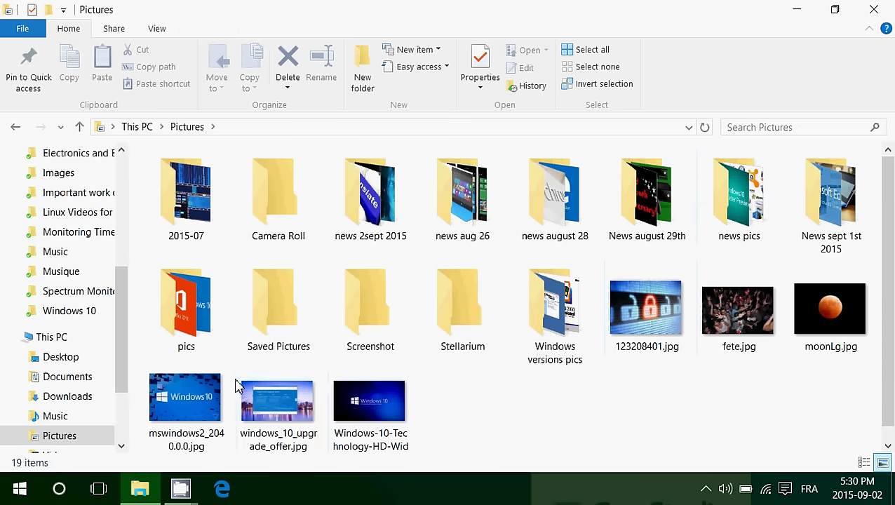
pyautogui.click(271, 418)
pyautogui.rightClick(271, 418)
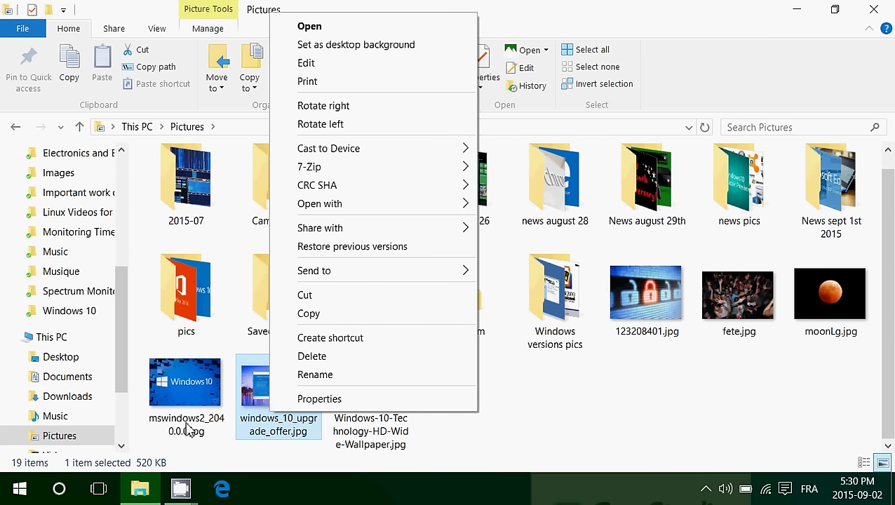
pyautogui.click(486, 387)
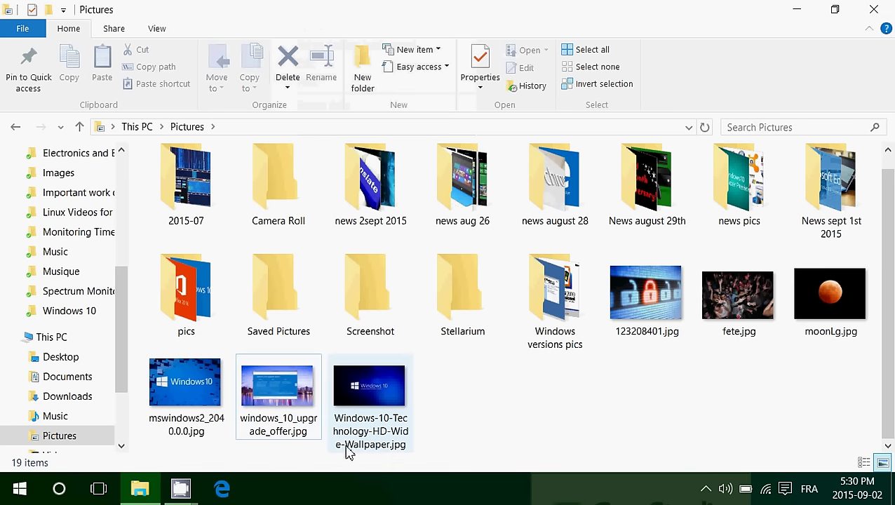
pyautogui.rightClick(833, 300)
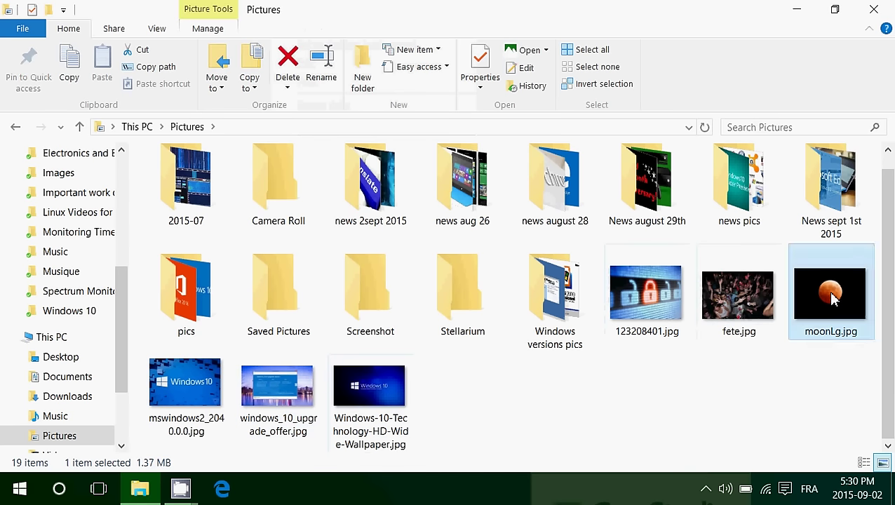
pyautogui.click(775, 106)
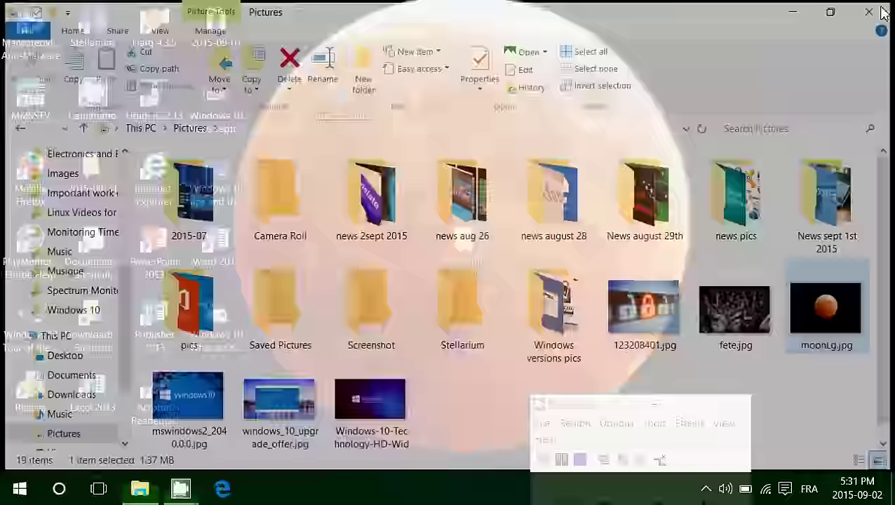
pyautogui.click(874, 9)
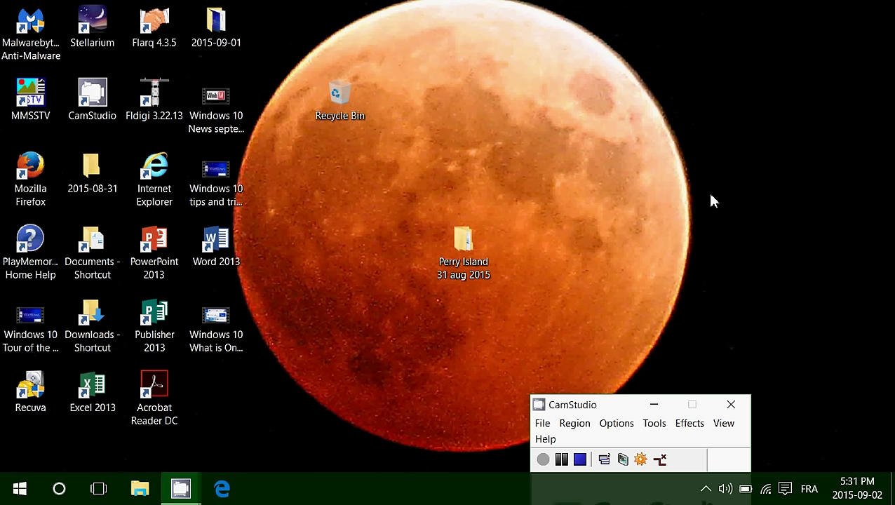
# - Go to spaceweather.com in Edge and open the red sprites photo's gallery page
pyautogui.click(230, 489)
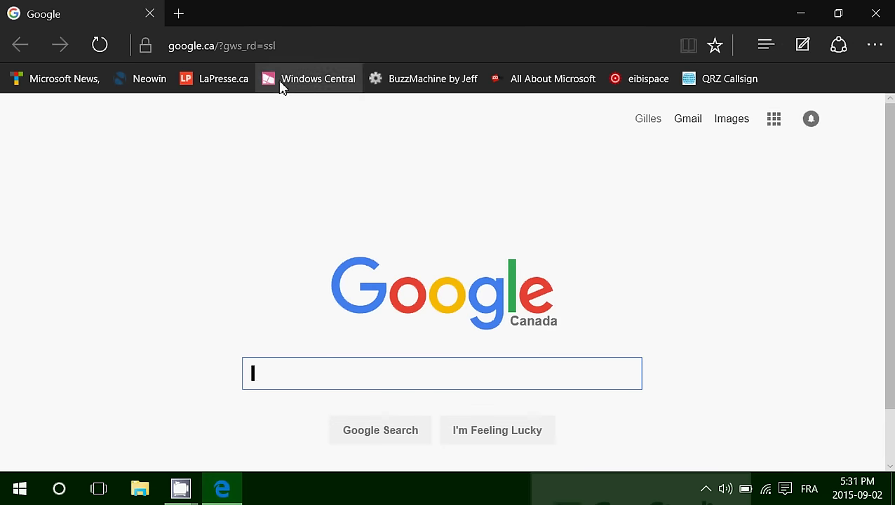
pyautogui.click(284, 57)
pyautogui.click(284, 57)
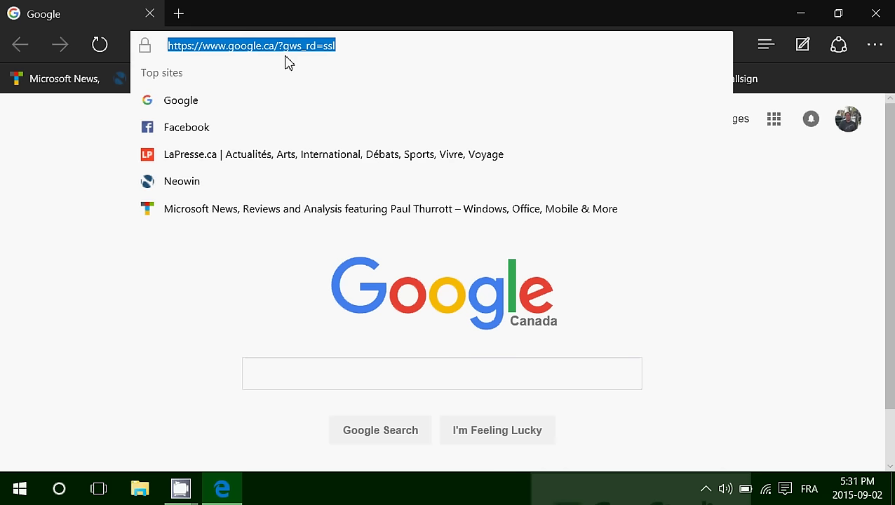
pyautogui.write('spaceweather.com/')
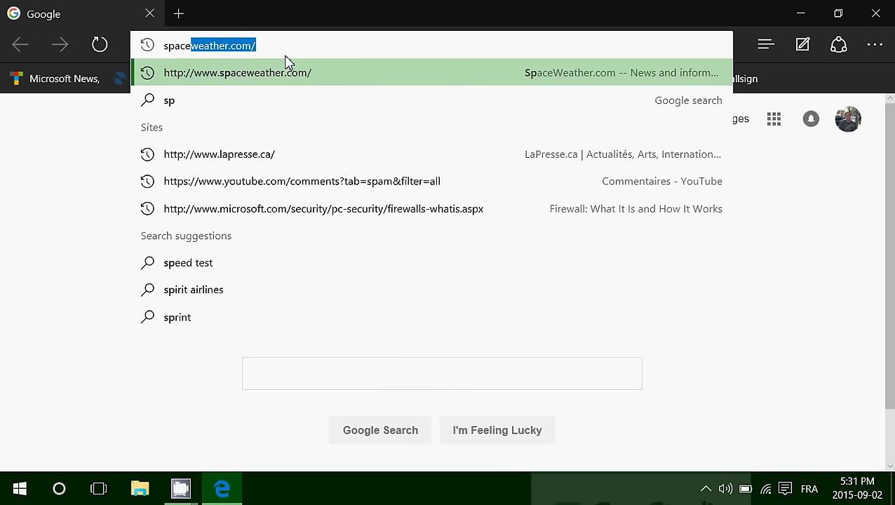
pyautogui.press('Return')
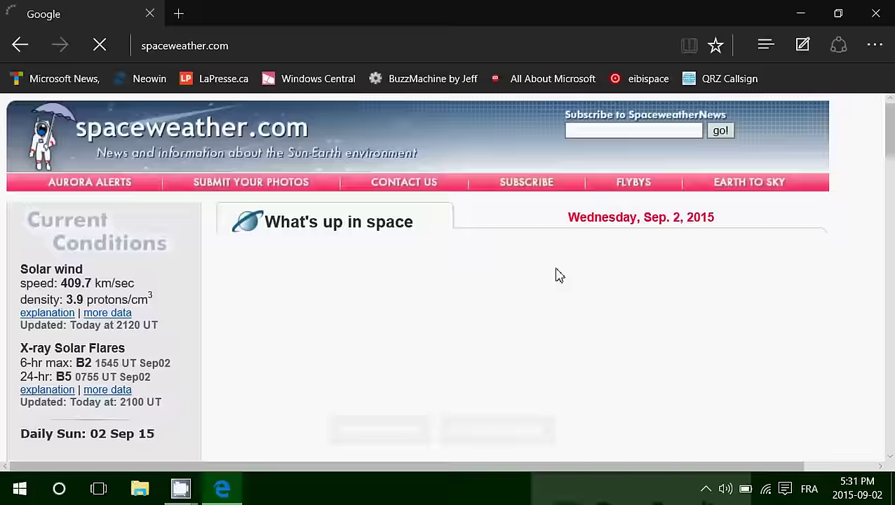
pyautogui.scroll(-7, 558, 273)
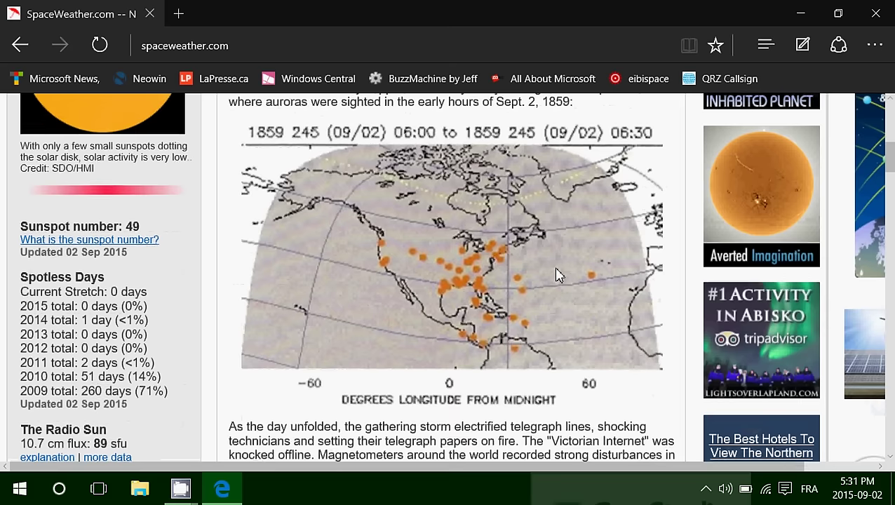
pyautogui.scroll(-15, 558, 274)
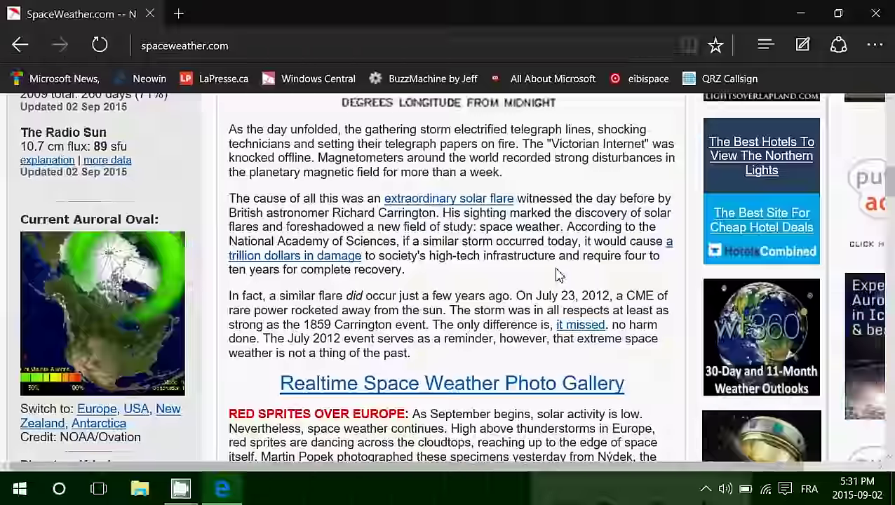
pyautogui.hscroll(2, 556, 275)
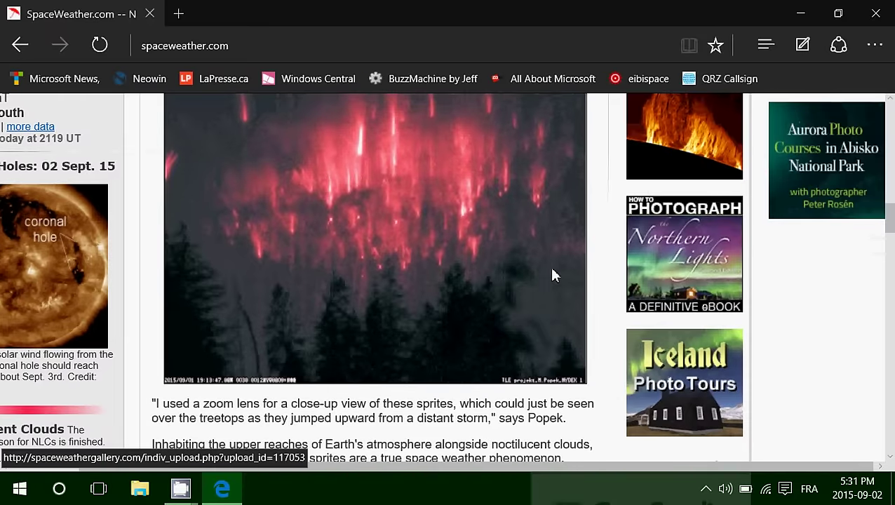
pyautogui.click(447, 253)
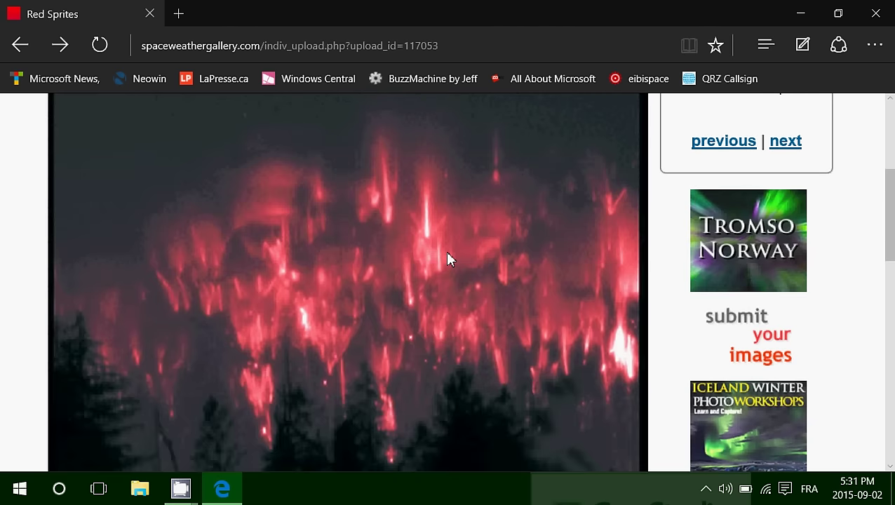
# - Save the red sprites photo into the Pictures folder
pyautogui.rightClick(346, 254)
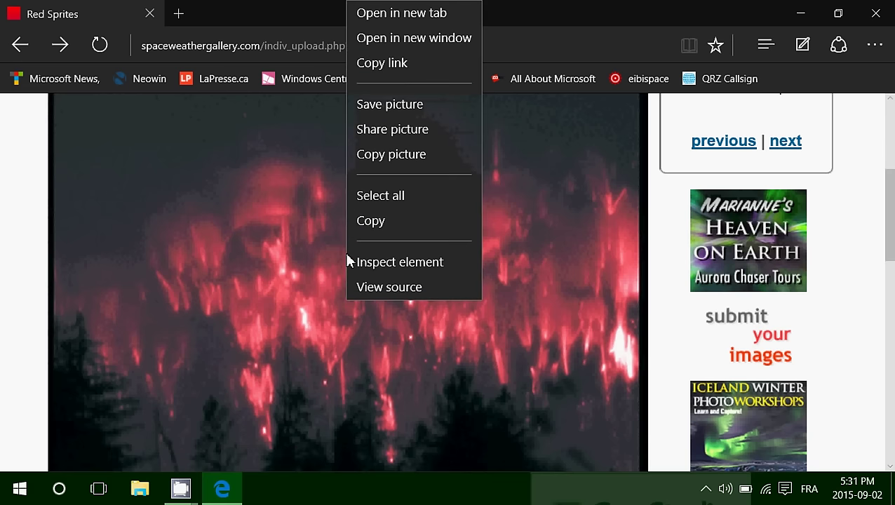
pyautogui.click(409, 111)
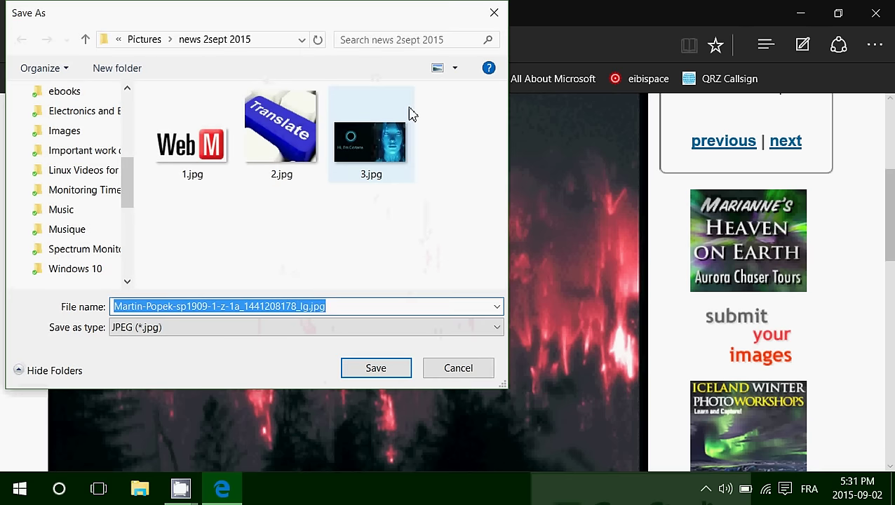
pyautogui.click(147, 39)
pyautogui.click(363, 371)
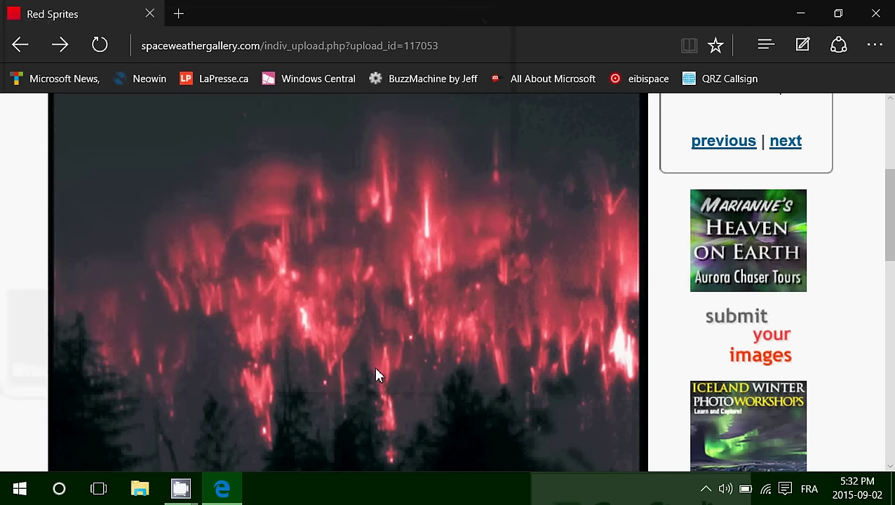
# - Close Edge, then set the saved red sprites photo in Pictures as the desktop background
pyautogui.click(877, 10)
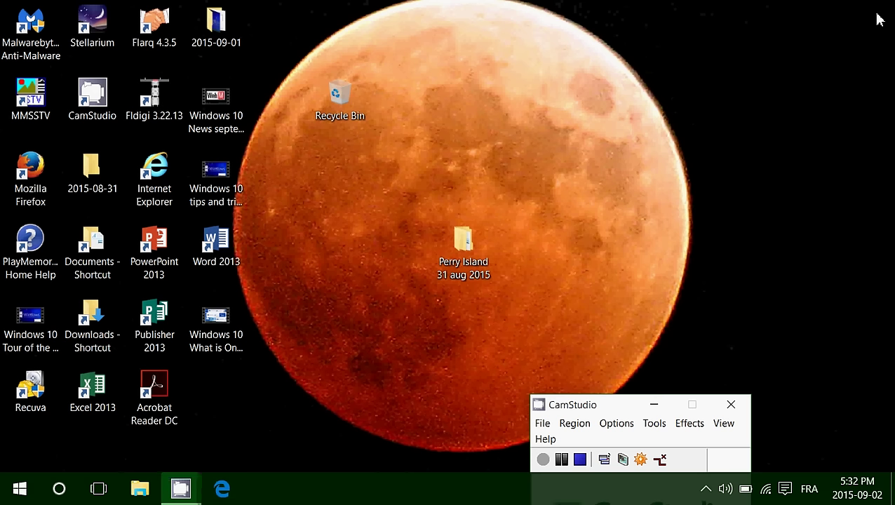
pyautogui.click(140, 491)
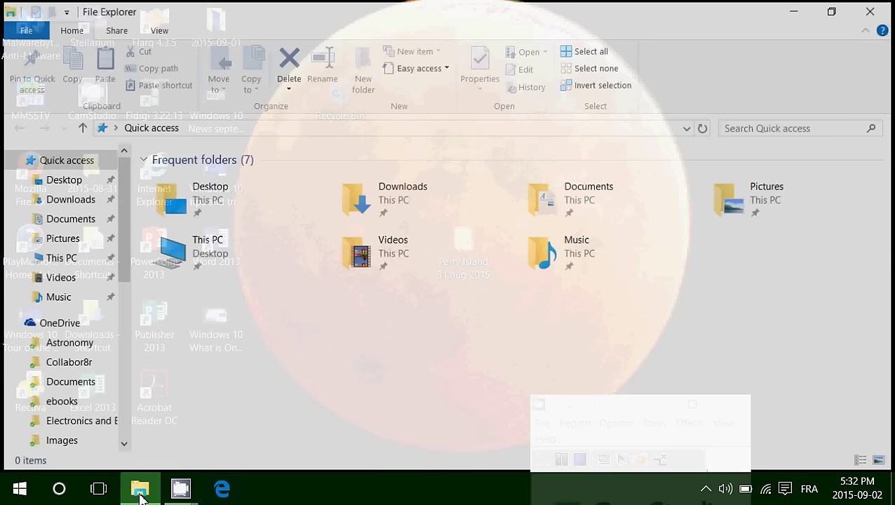
pyautogui.doubleClick(750, 213)
pyautogui.rightClick(843, 302)
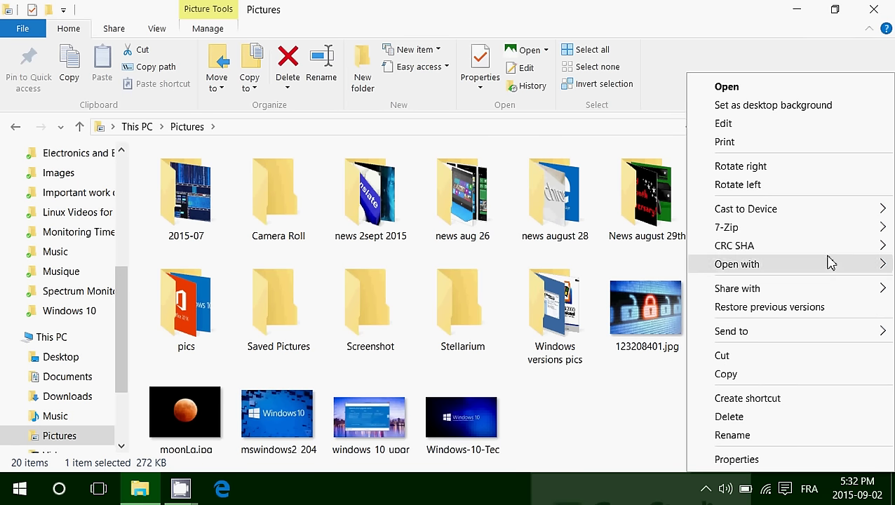
pyautogui.click(812, 112)
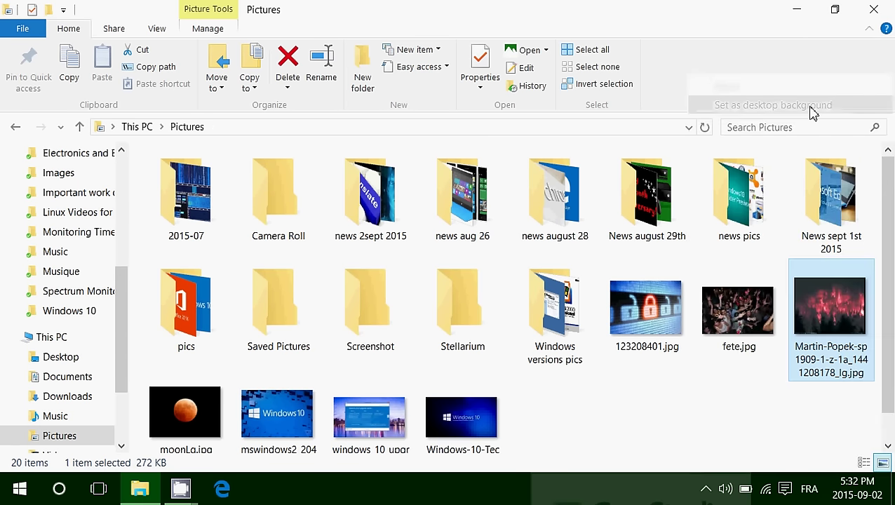
pyautogui.click(880, 8)
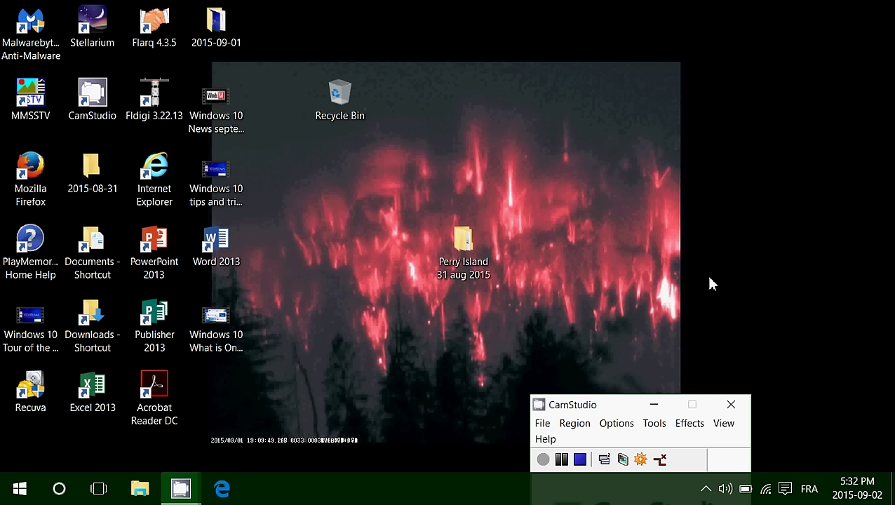
# - Open Display settings from the desktop, view the advanced display settings, then close them
pyautogui.rightClick(531, 129)
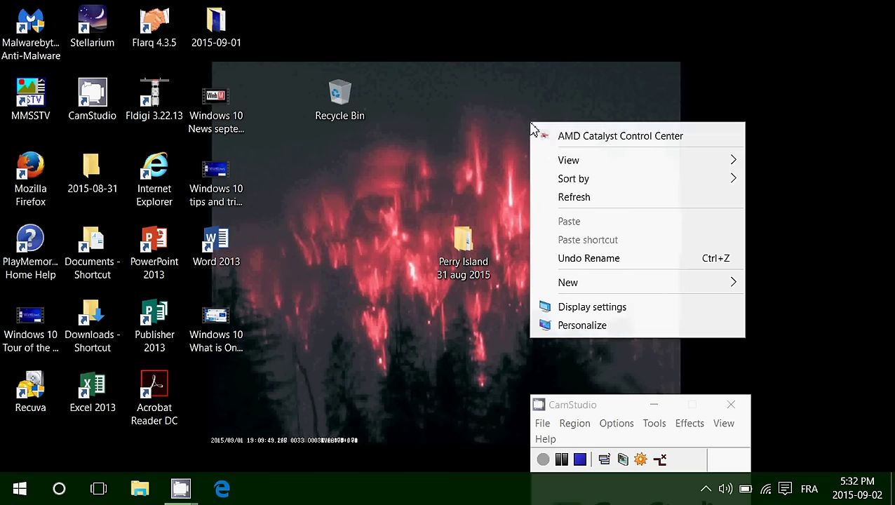
pyautogui.click(590, 312)
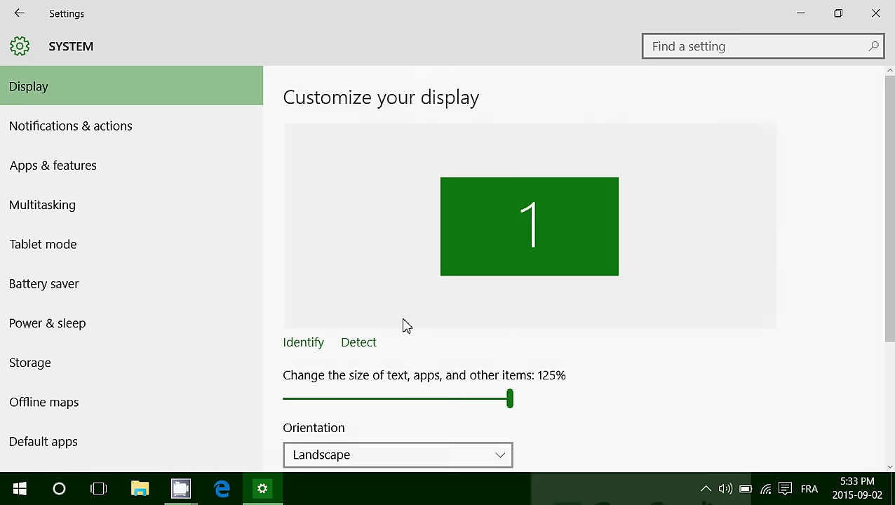
pyautogui.scroll(-3, 711, 350)
pyautogui.scroll(3, 711, 350)
pyautogui.scroll(-3, 712, 350)
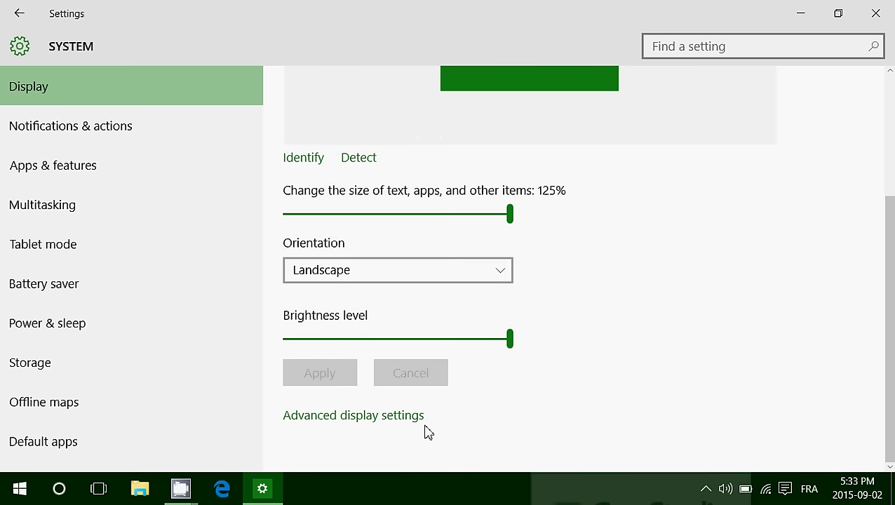
pyautogui.click(364, 419)
pyautogui.scroll(-3, 666, 252)
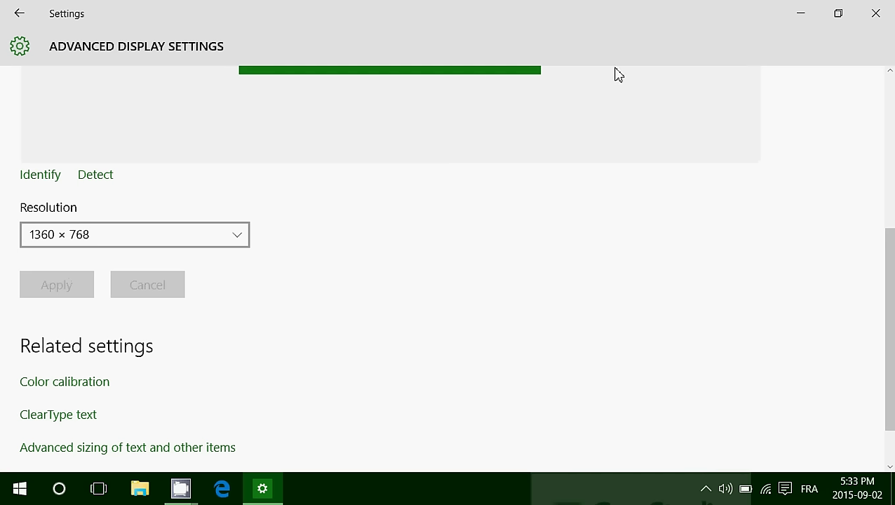
pyautogui.click(876, 18)
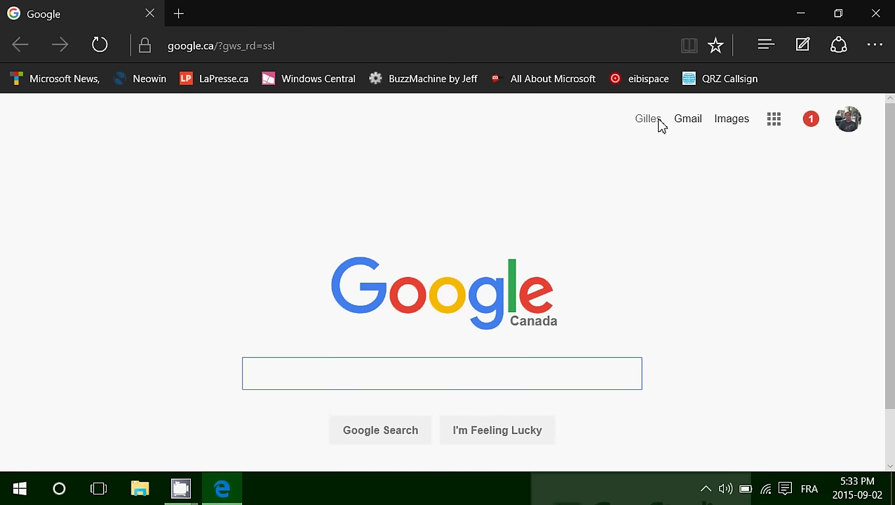
# - Search Google Images for 'universe'
pyautogui.click(737, 123)
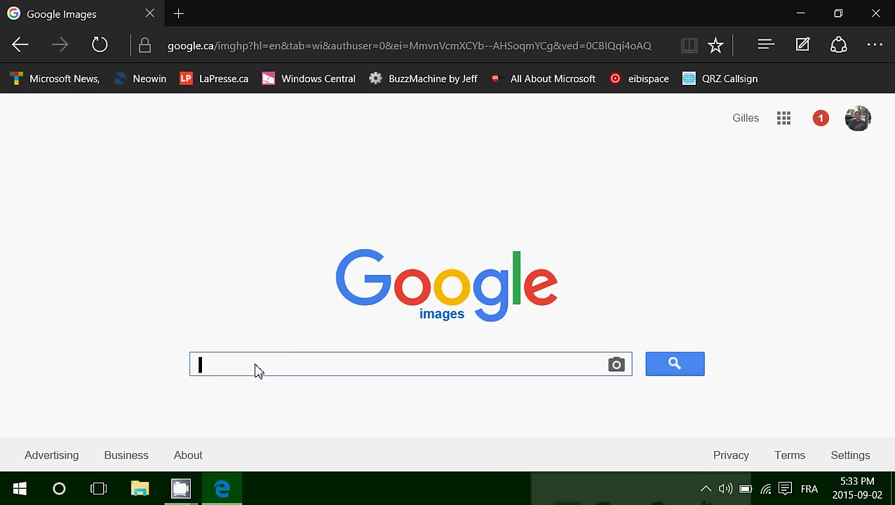
pyautogui.write('universe')
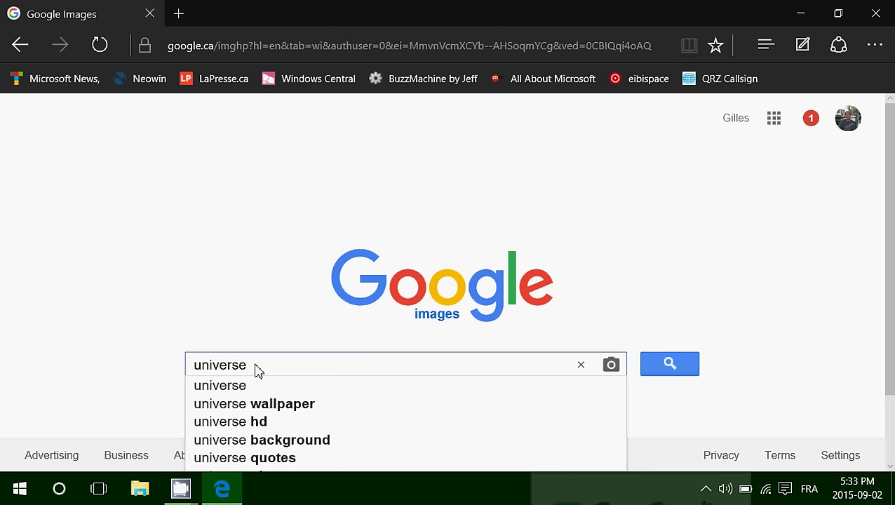
pyautogui.press('Return')
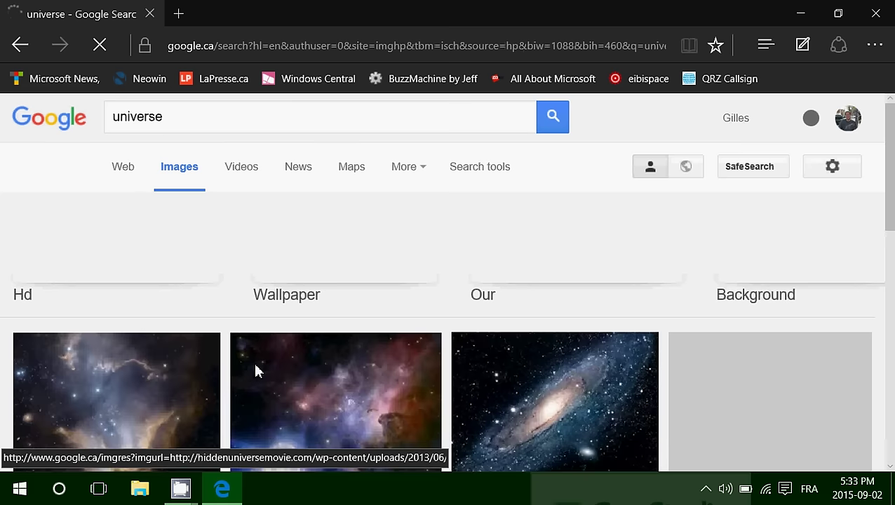
# - Scroll the universe results and preview the purple Hidden Universe 3D nebula image
pyautogui.scroll(-3, 256, 371)
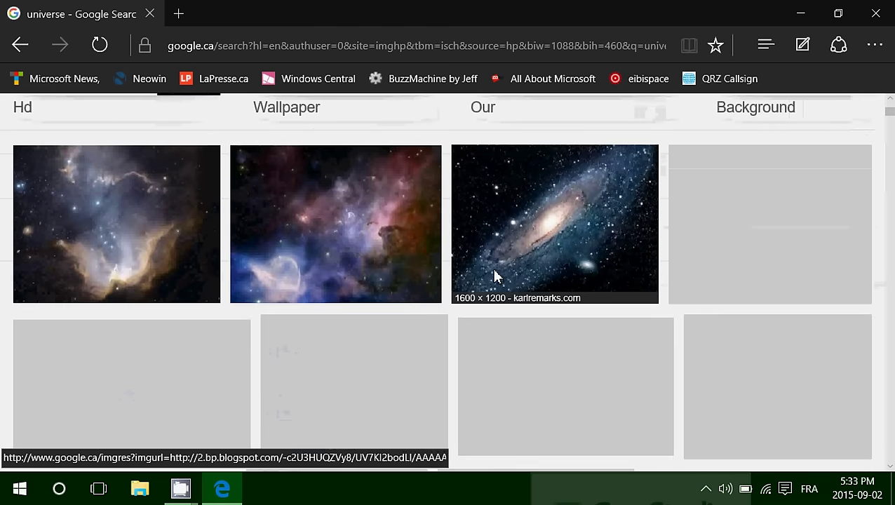
pyautogui.scroll(-1, 302, 277)
pyautogui.scroll(-4, 303, 278)
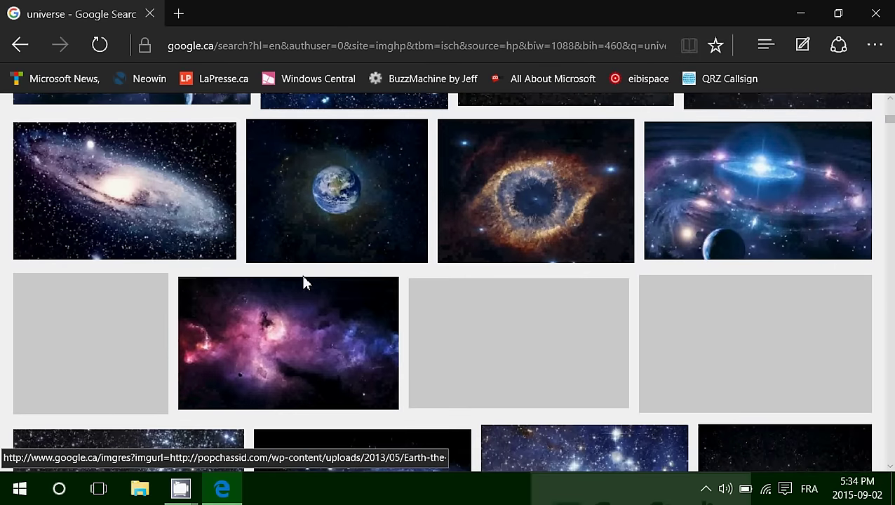
pyautogui.scroll(-5, 303, 282)
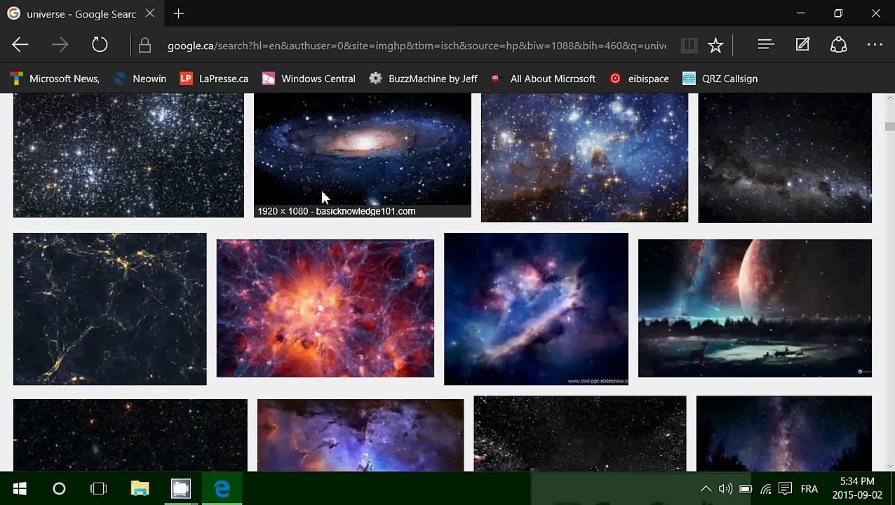
pyautogui.scroll(-3, 320, 188)
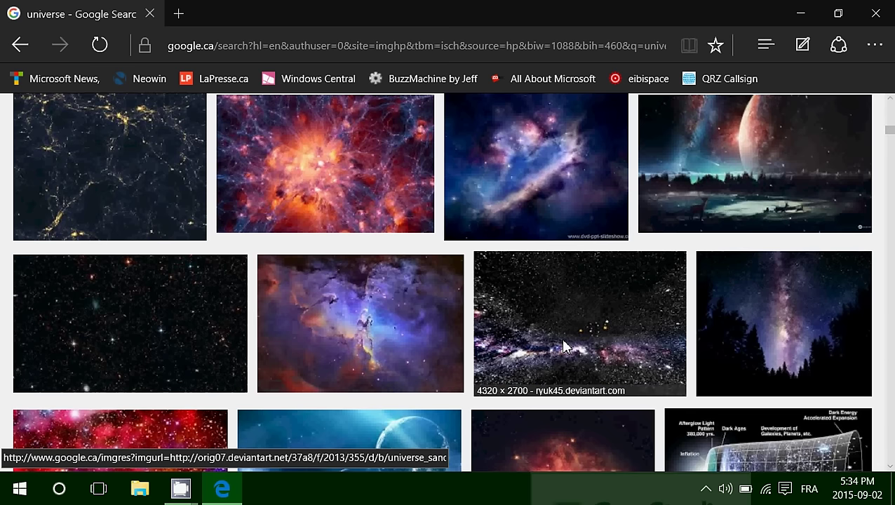
pyautogui.scroll(-3, 565, 346)
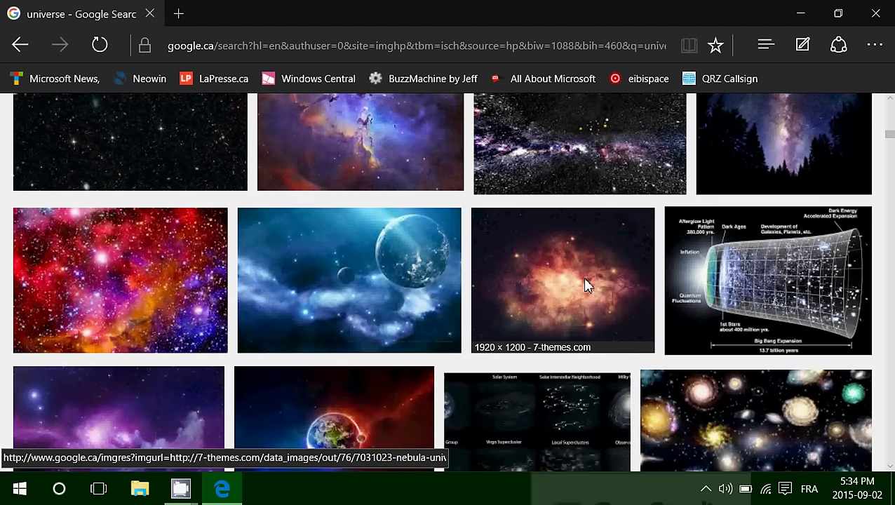
pyautogui.scroll(-8, 587, 284)
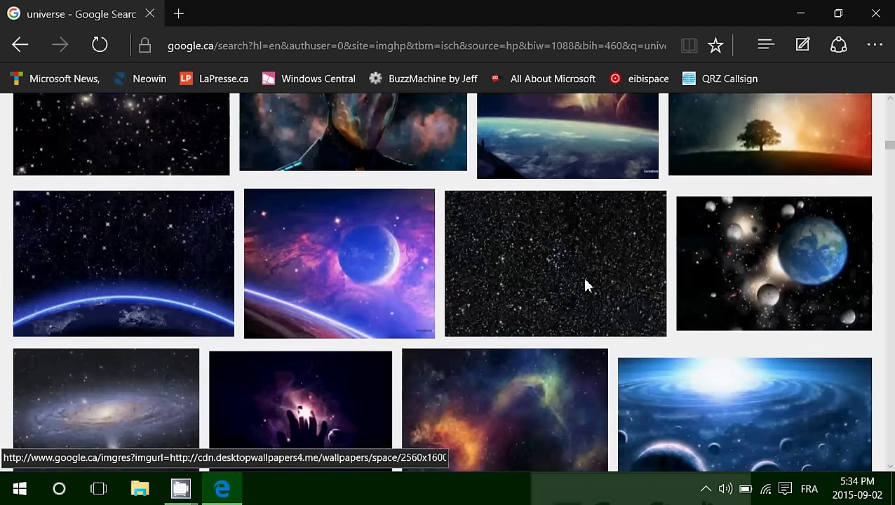
pyautogui.scroll(-6, 588, 284)
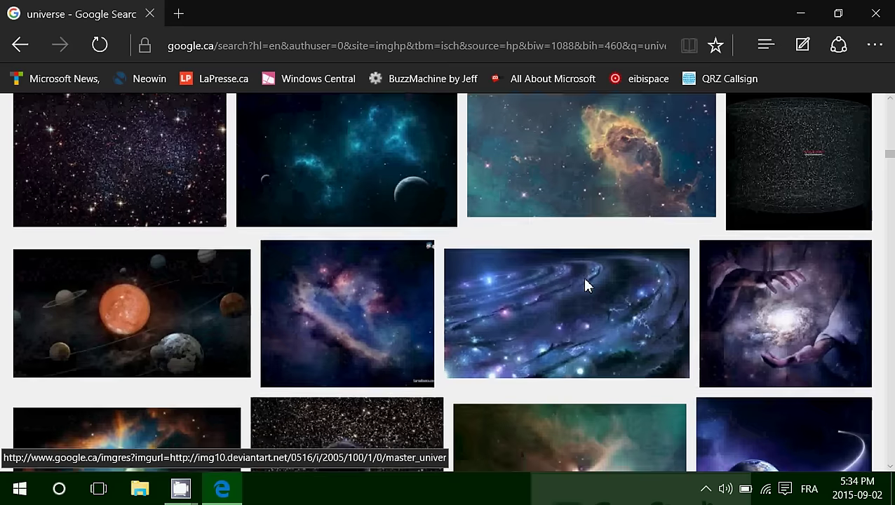
pyautogui.scroll(-7, 588, 284)
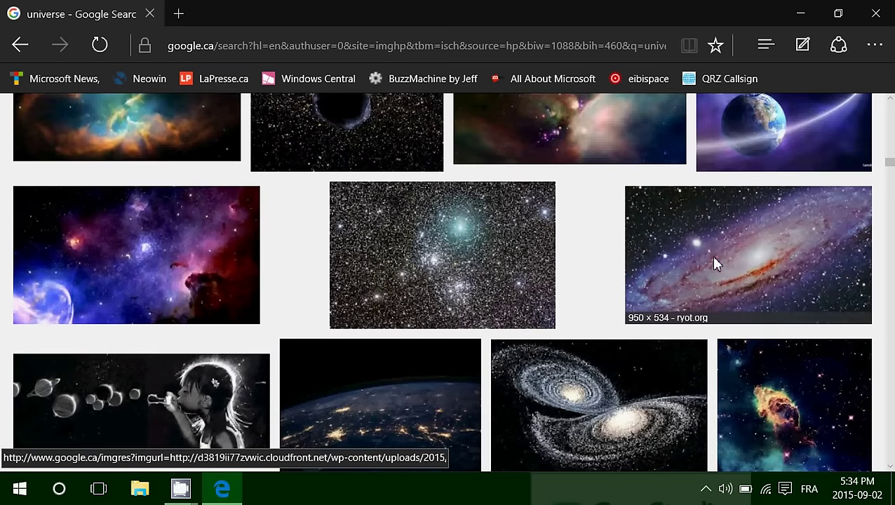
pyautogui.click(135, 270)
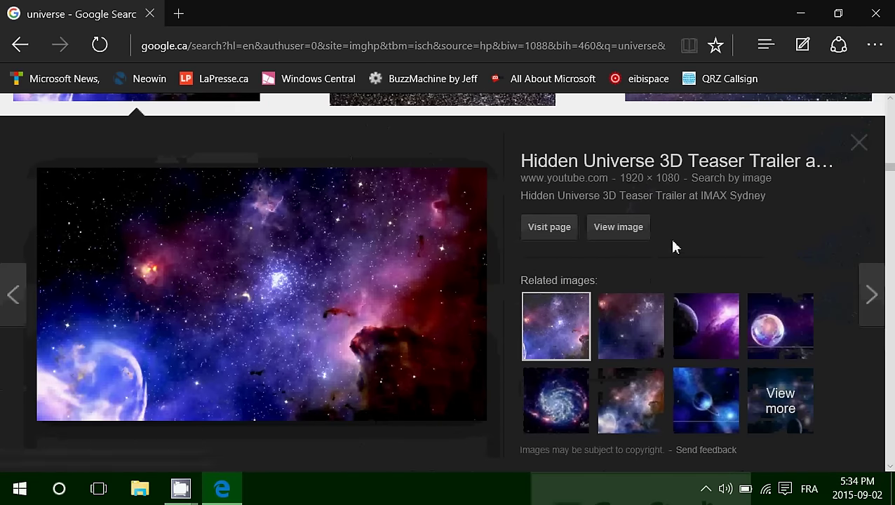
# - Open the nebula image at full size and save it to Pictures as 'space wallpaper'
pyautogui.click(631, 229)
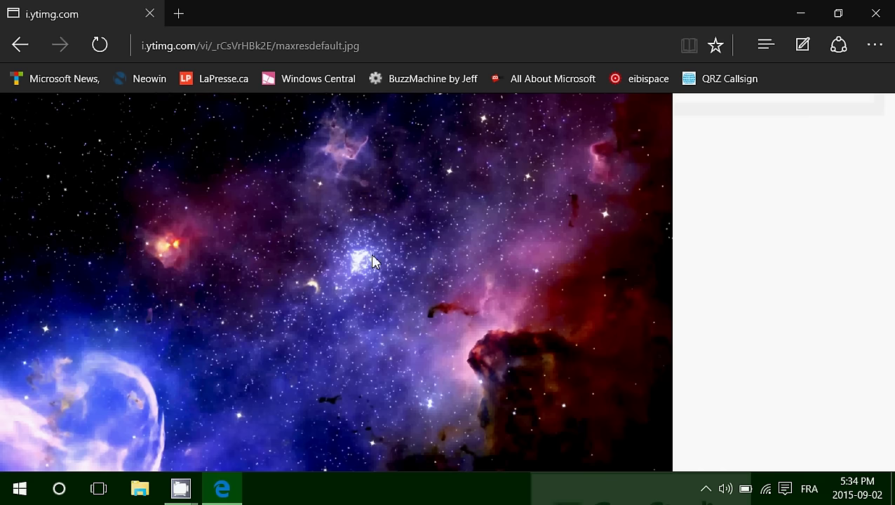
pyautogui.click(242, 207)
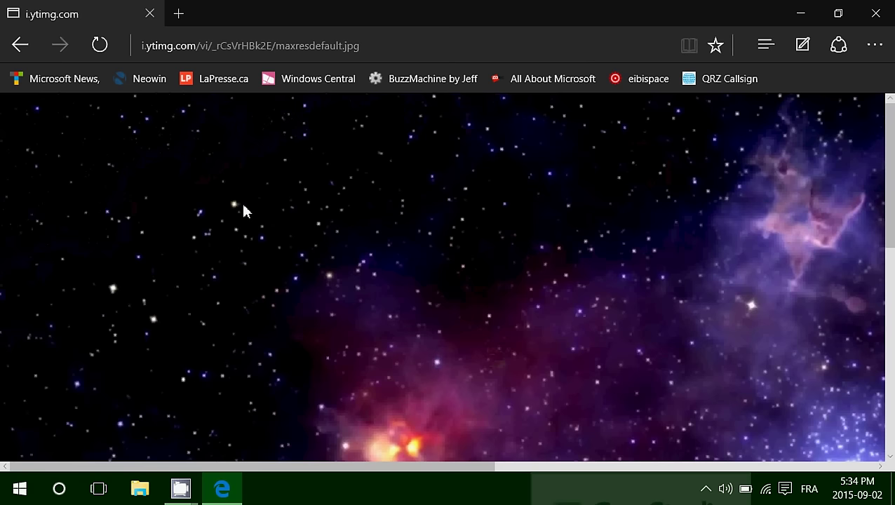
pyautogui.rightClick(412, 298)
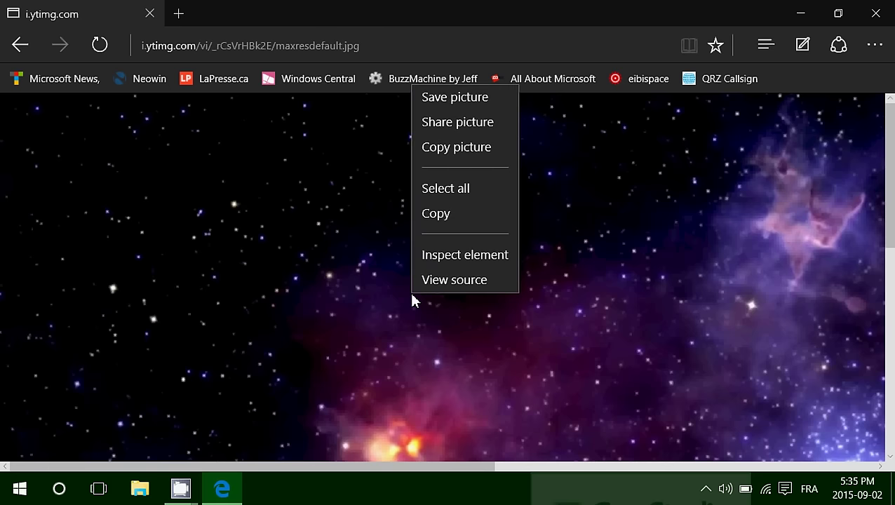
pyautogui.click(465, 99)
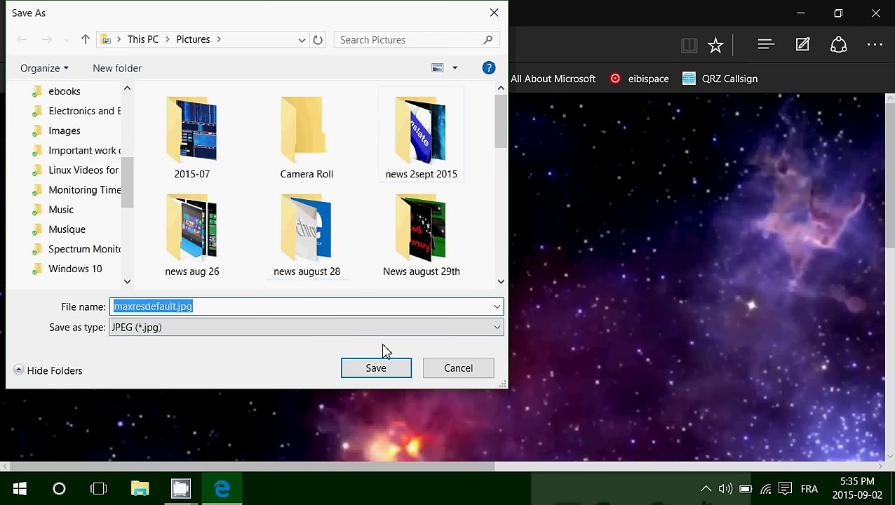
pyautogui.click(219, 306)
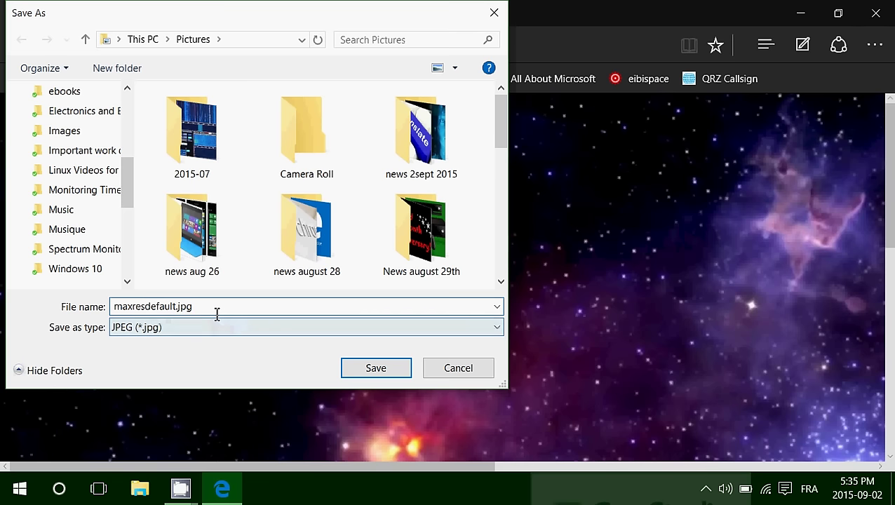
pyautogui.moveTo(220, 306); pyautogui.dragTo(2, 315)
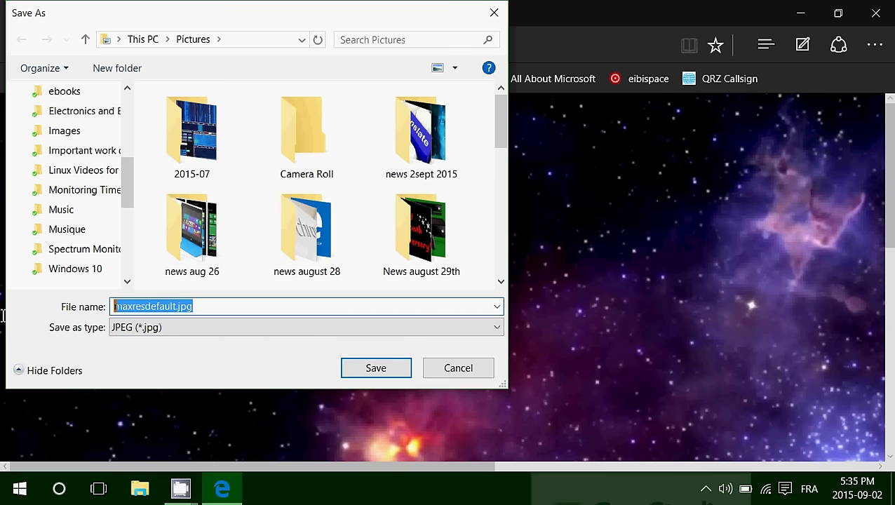
pyautogui.write('space ')
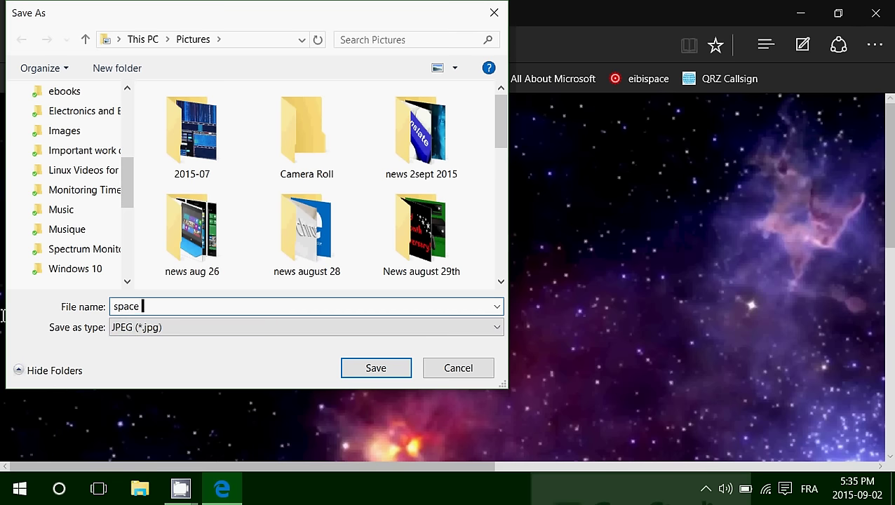
pyautogui.write('wallpaper')
# - Finish saving, close Edge, and set space wallpaper.jpg from Pictures as the desktop background
pyautogui.click(389, 372)
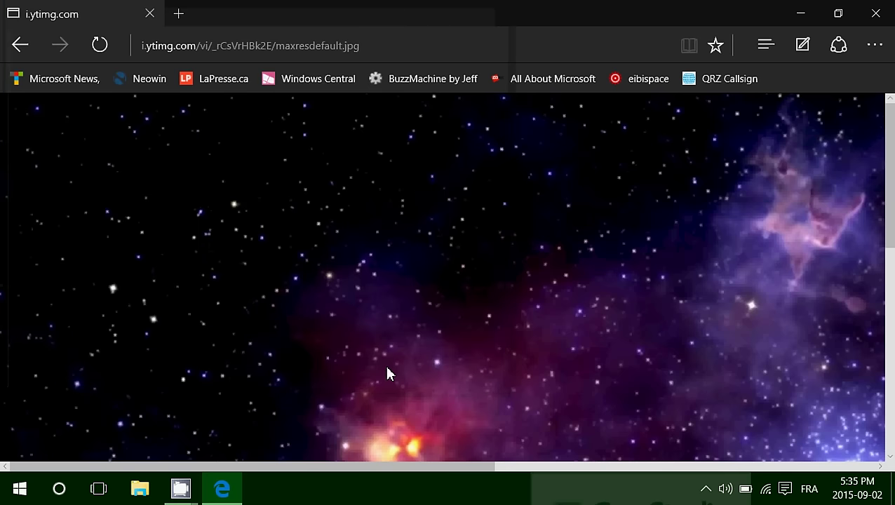
pyautogui.click(878, 14)
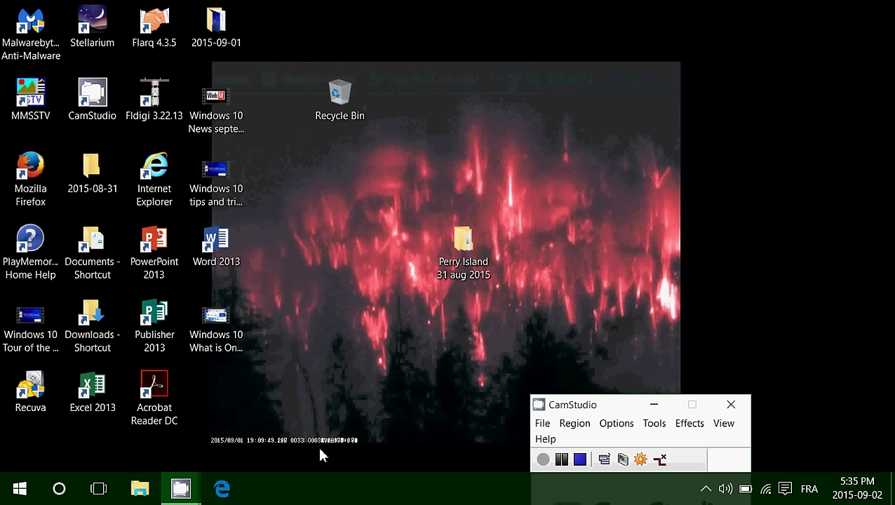
pyautogui.click(138, 490)
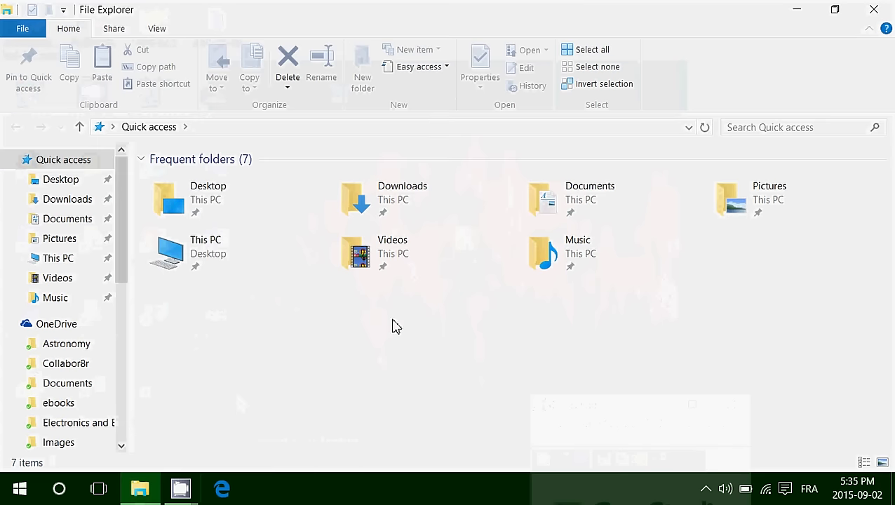
pyautogui.doubleClick(777, 209)
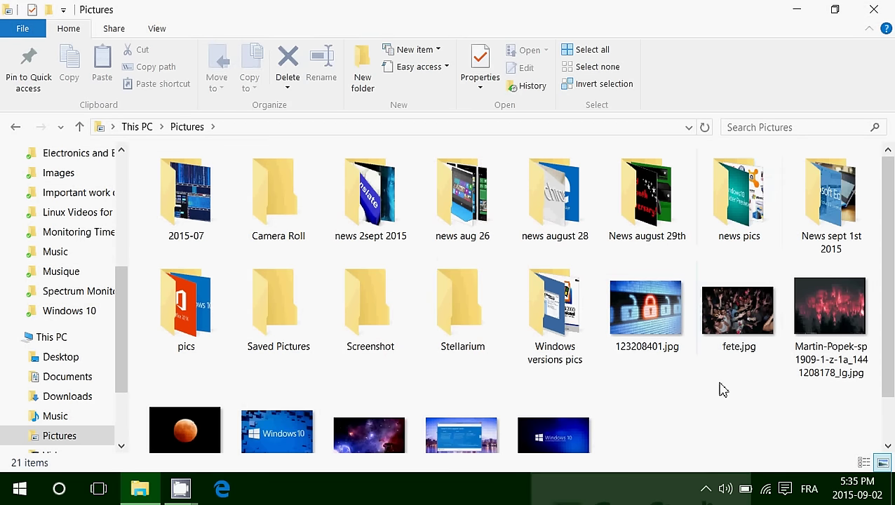
pyautogui.scroll(-1, 723, 390)
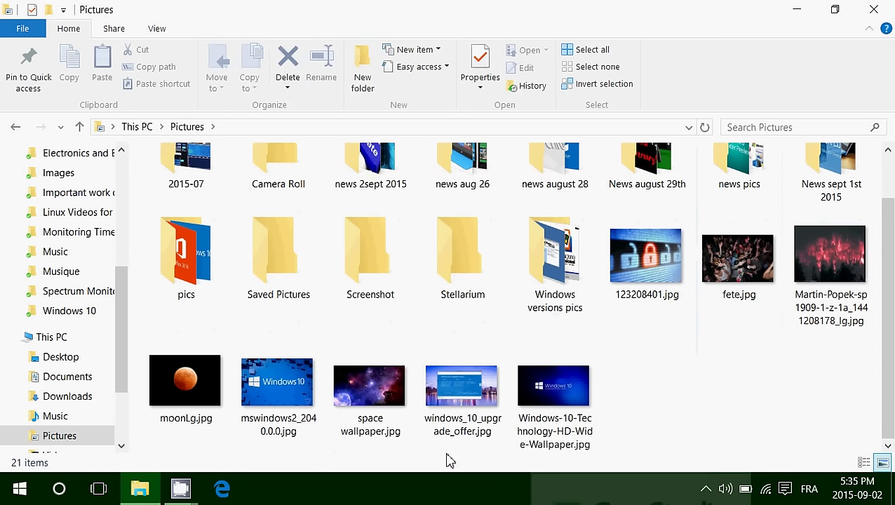
pyautogui.rightClick(372, 396)
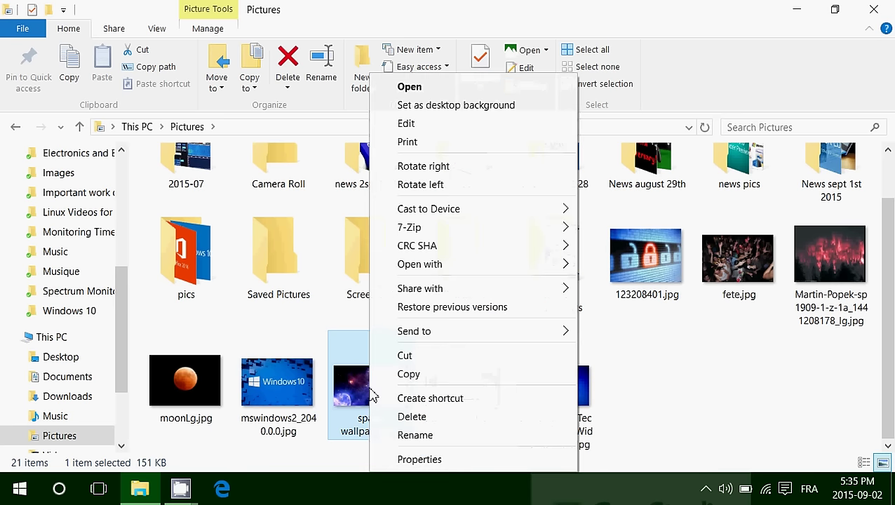
pyautogui.click(448, 106)
pyautogui.click(873, 9)
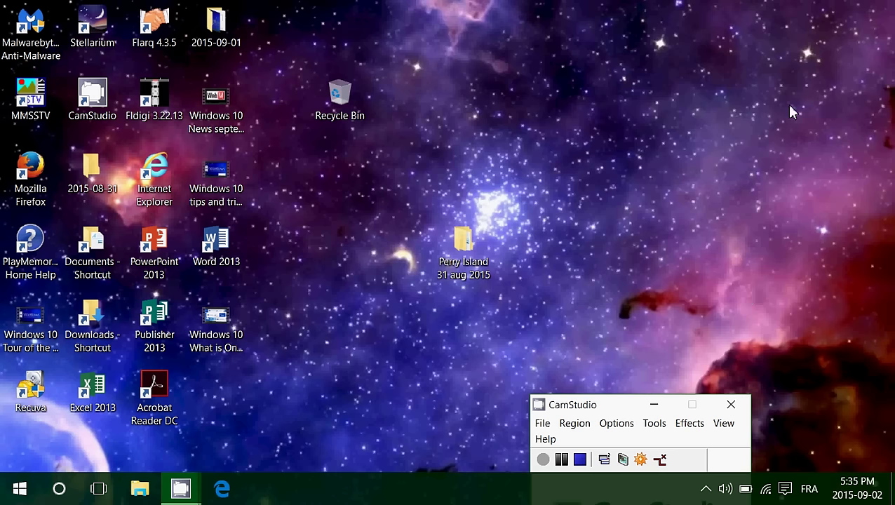
pyautogui.rightClick(615, 179)
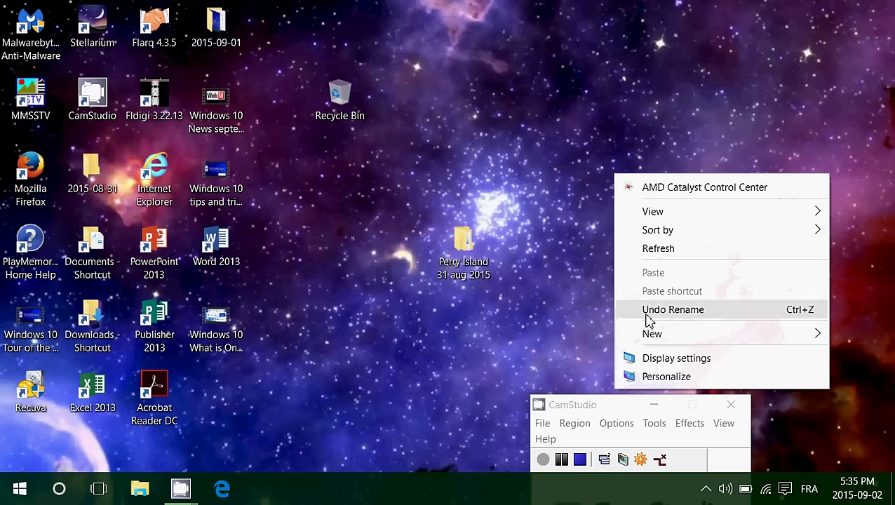
pyautogui.click(657, 361)
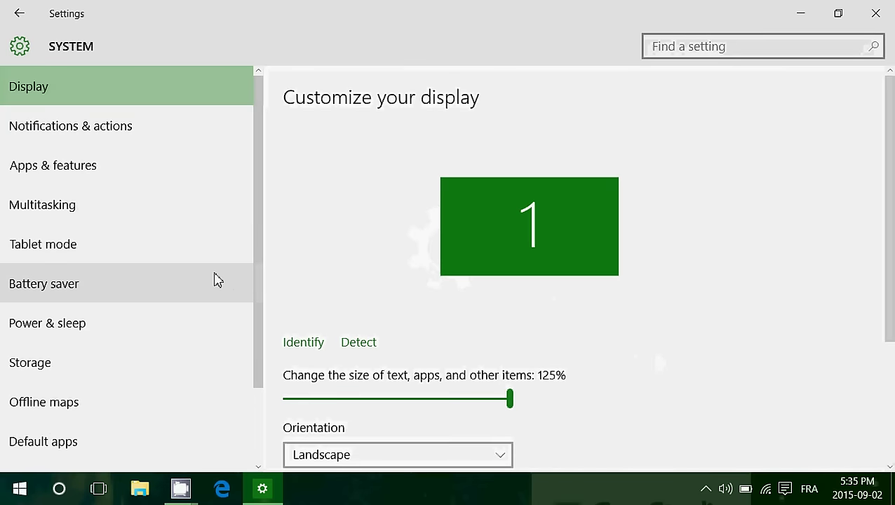
pyautogui.scroll(-3, 215, 279)
pyautogui.scroll(-4, 611, 351)
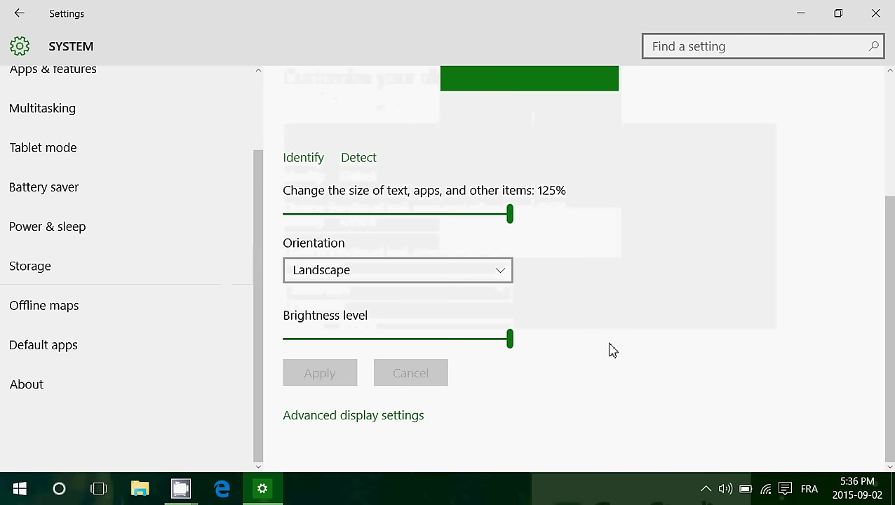
pyautogui.click(402, 417)
pyautogui.scroll(-5, 678, 288)
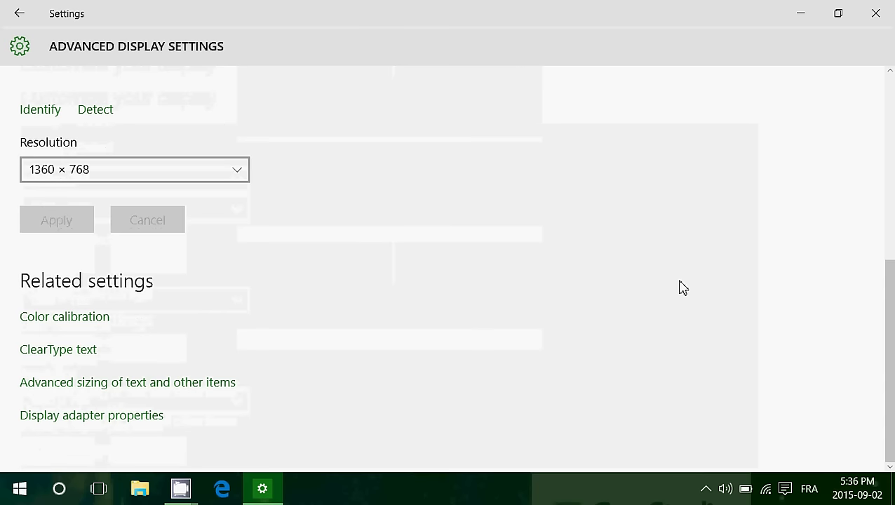
pyautogui.scroll(5, 679, 288)
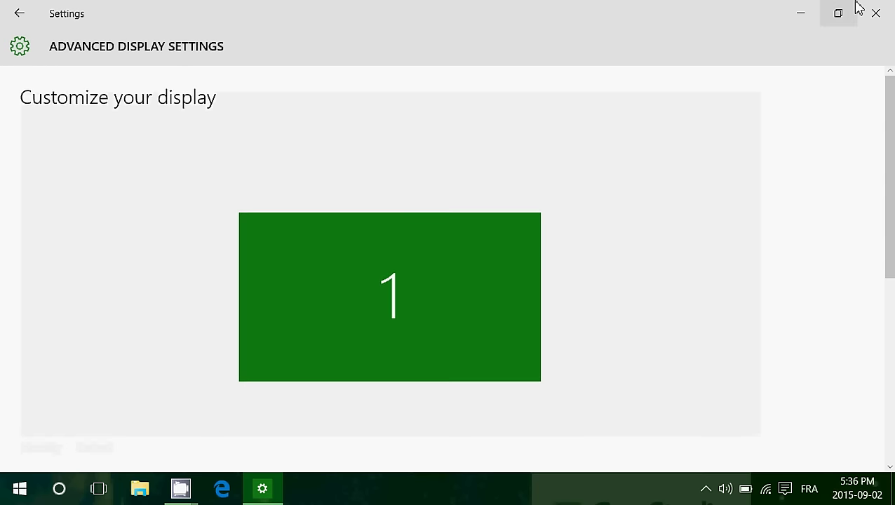
pyautogui.click(875, 12)
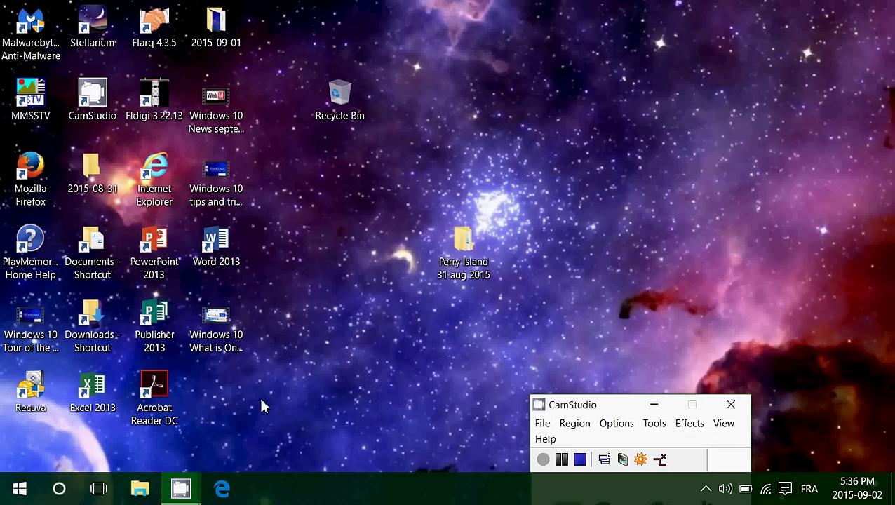
# - Search Google Images for 'moon' in Edge and open the large half-moon photo
pyautogui.click(220, 490)
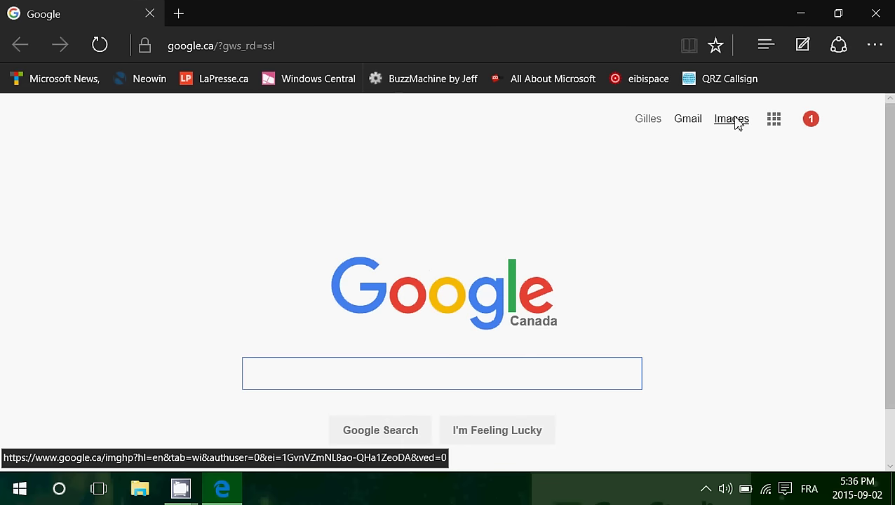
pyautogui.click(733, 120)
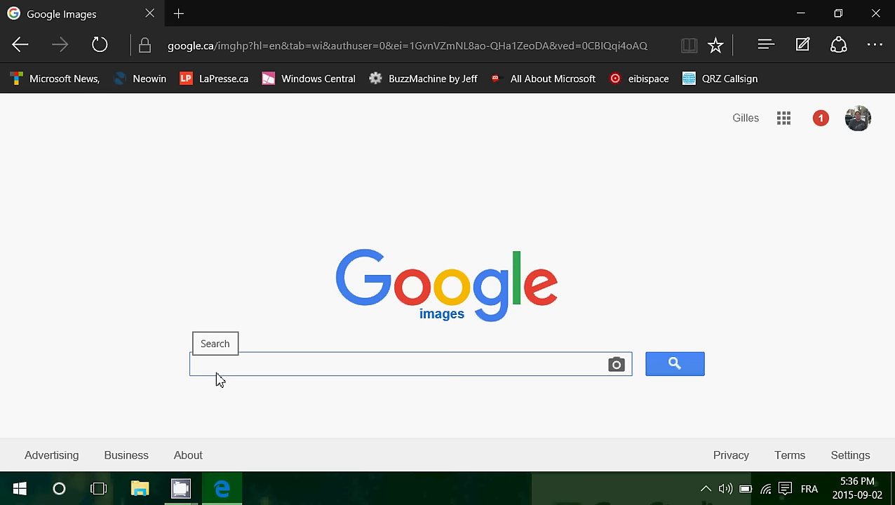
pyautogui.write('moon')
pyautogui.press('Return')
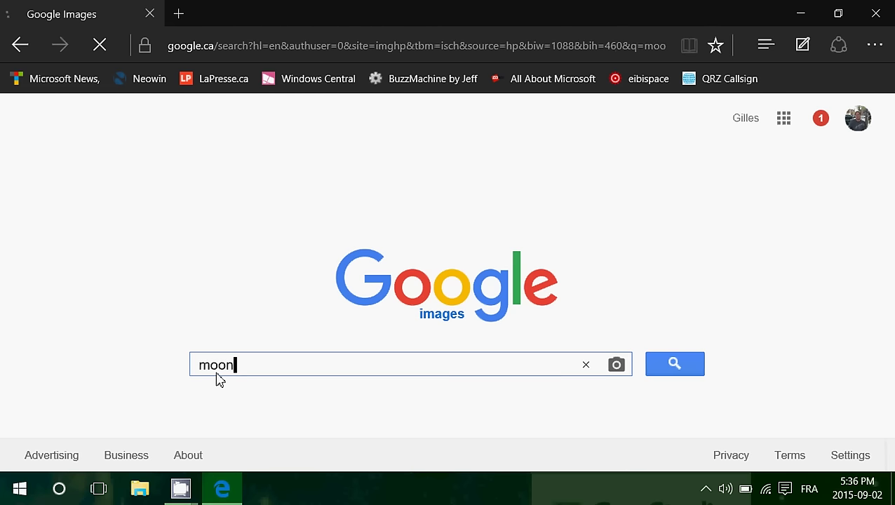
pyautogui.scroll(-3, 406, 253)
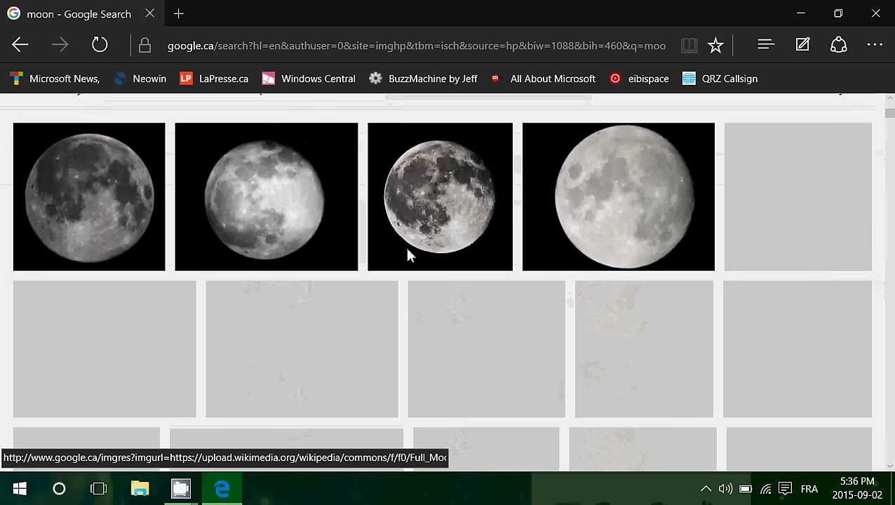
pyautogui.scroll(-1, 410, 254)
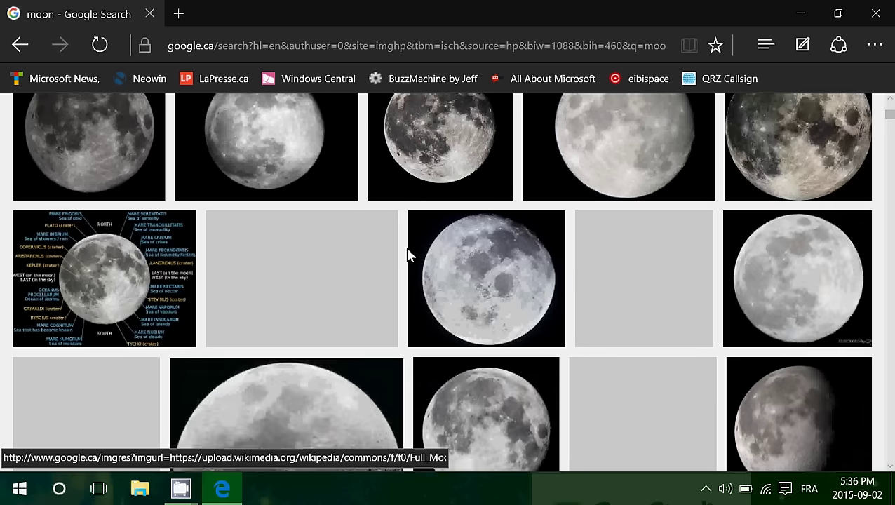
pyautogui.scroll(-6, 410, 254)
pyautogui.scroll(2, 403, 245)
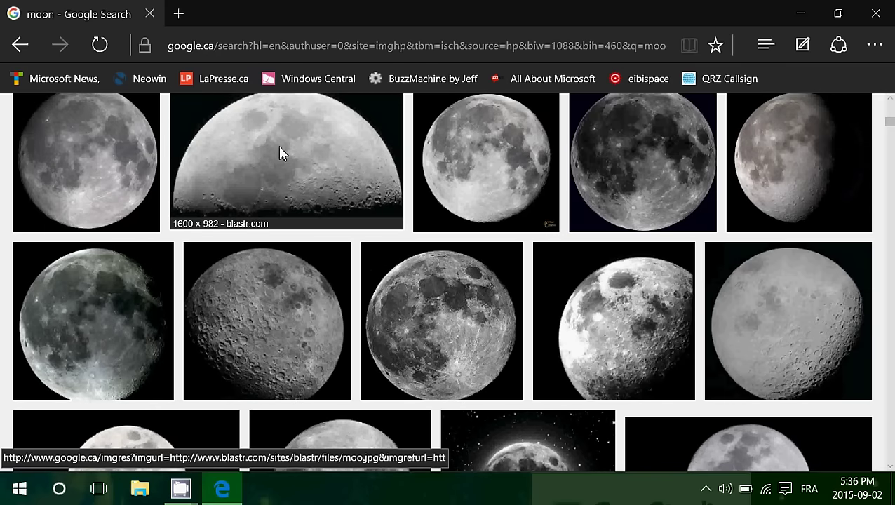
pyautogui.click(279, 146)
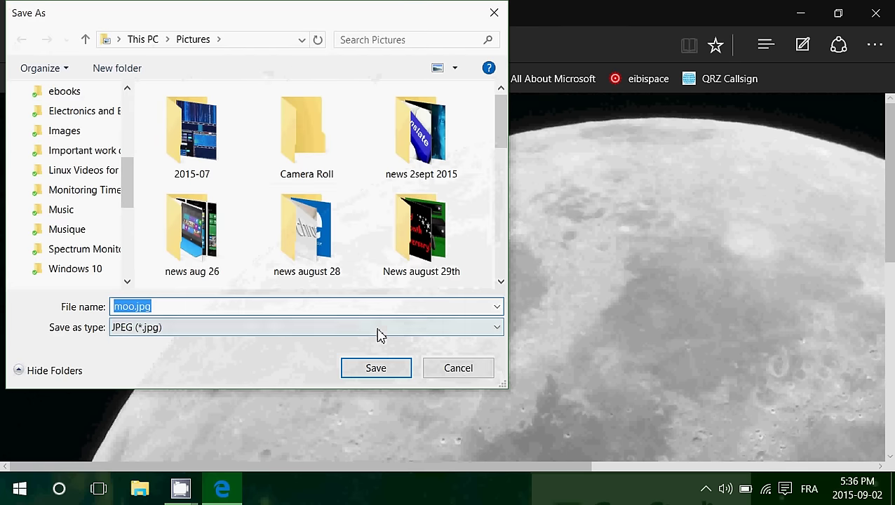
# - Save the photo as moo.jpg, set it as wallpaper from Pictures, and reopen File Explorer
pyautogui.click(384, 372)
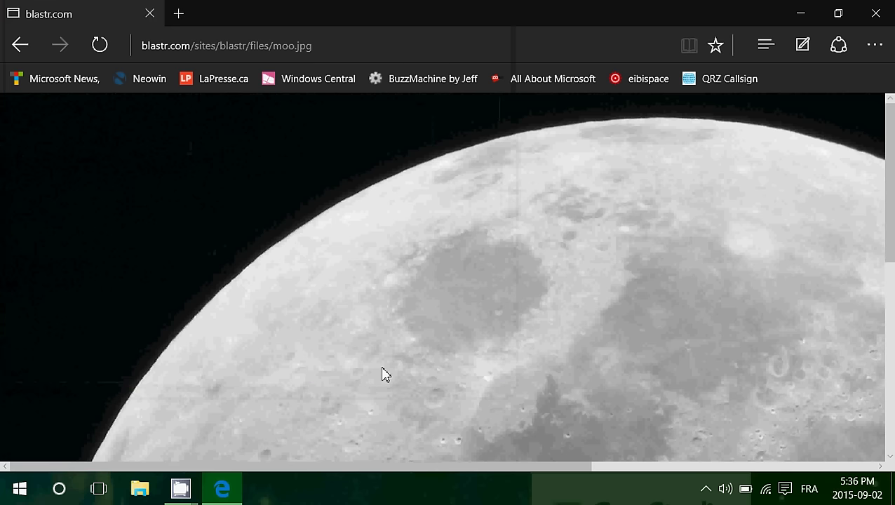
pyautogui.click(875, 12)
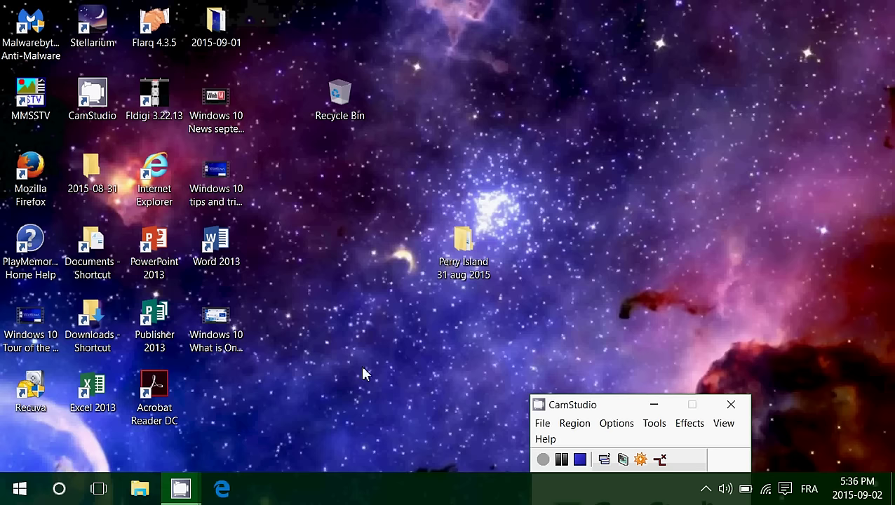
pyautogui.click(149, 488)
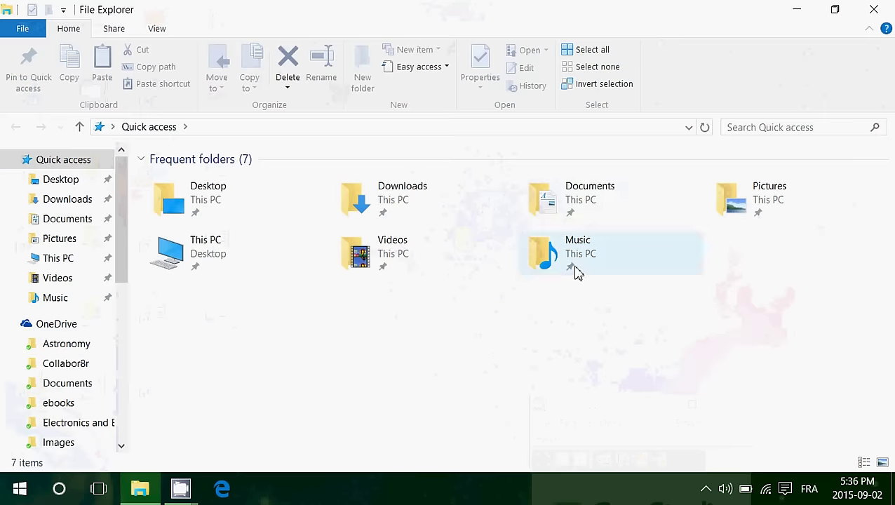
pyautogui.doubleClick(733, 189)
pyautogui.scroll(-1, 400, 355)
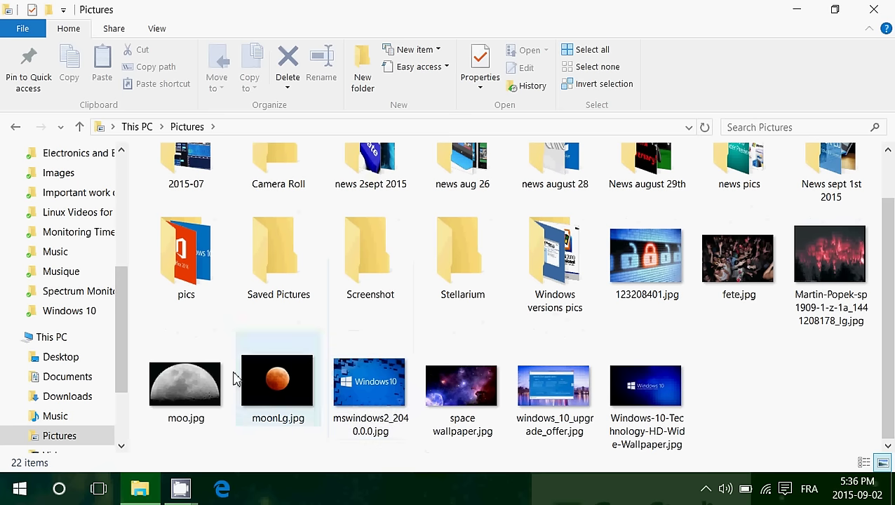
pyautogui.rightClick(170, 382)
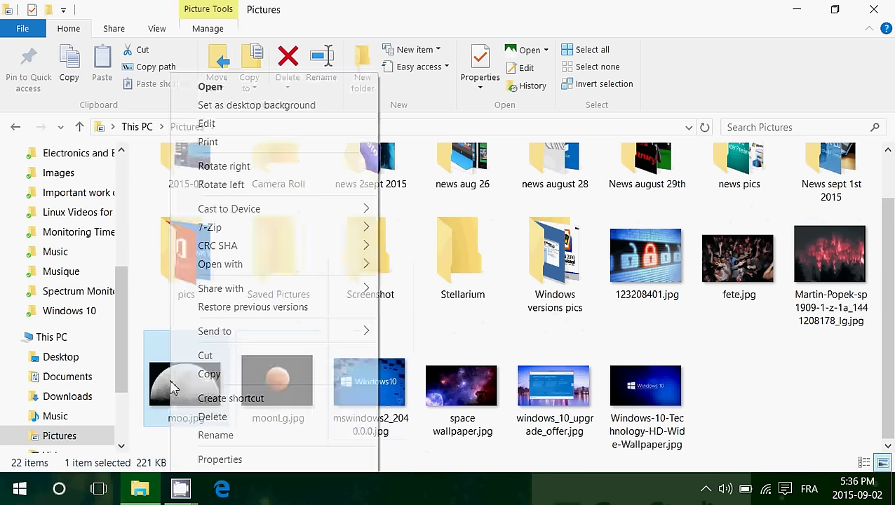
pyautogui.click(268, 106)
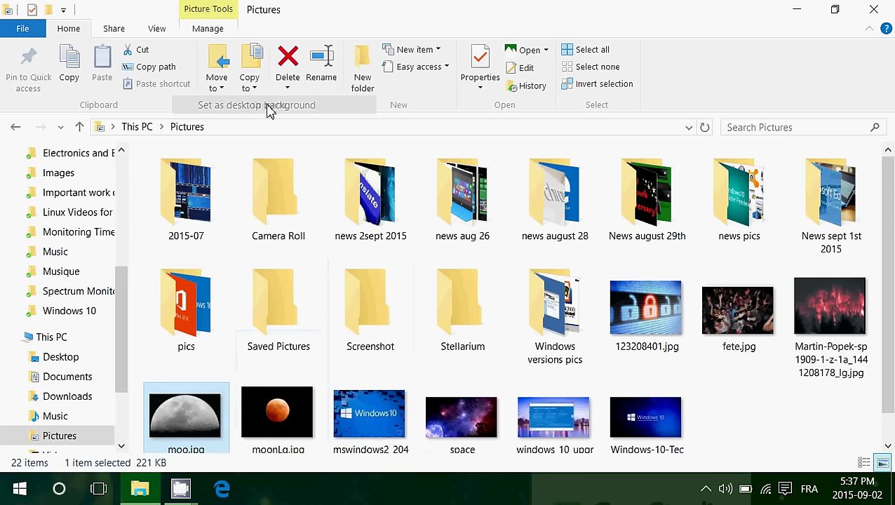
pyautogui.click(874, 10)
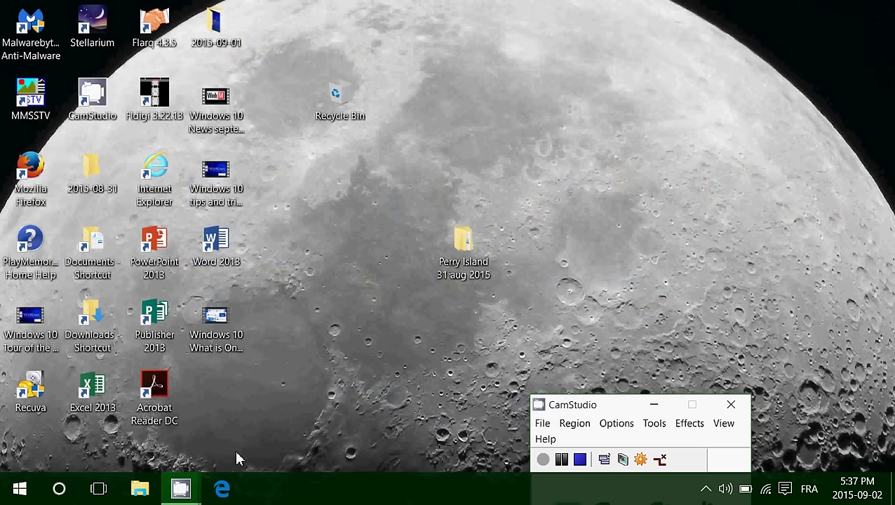
pyautogui.click(140, 489)
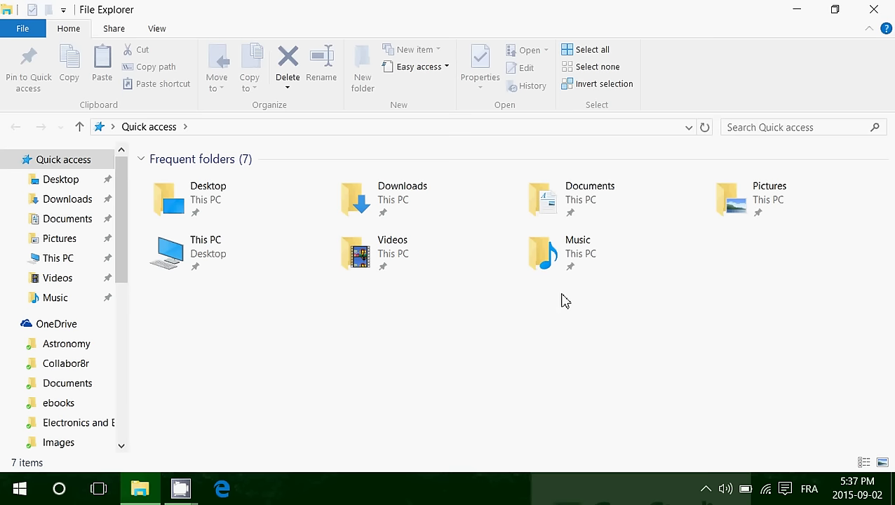
# - Make Windows-10-Technology-HD-Wide-Wallpaper.jpg from the Pictures folder the desktop background, then show the desktop
pyautogui.doubleClick(764, 194)
pyautogui.scroll(-1, 409, 314)
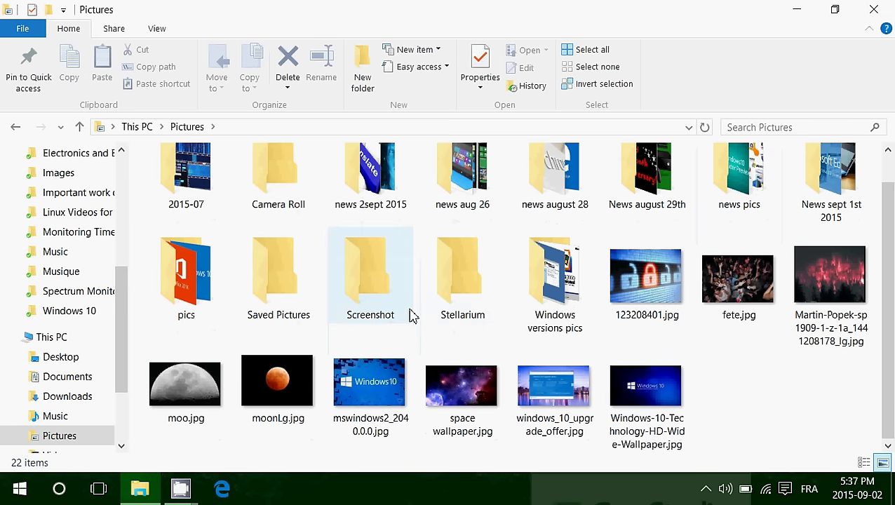
pyautogui.rightClick(650, 403)
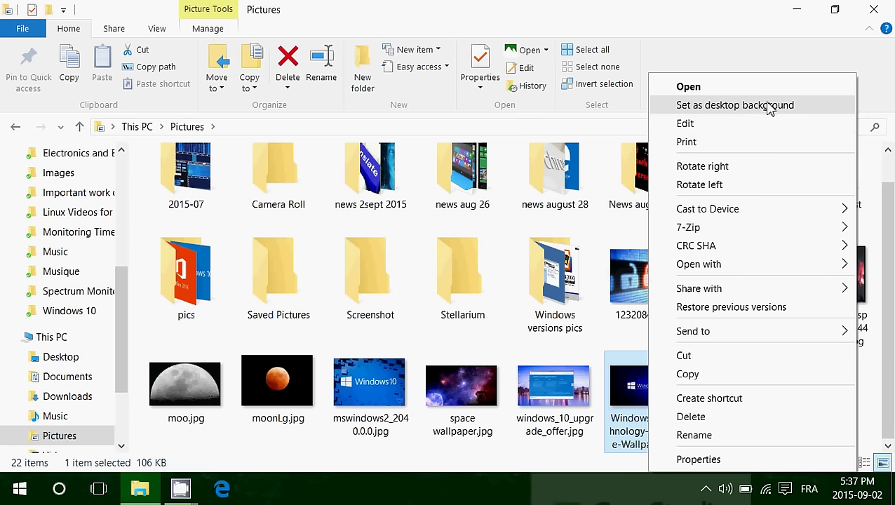
pyautogui.click(769, 106)
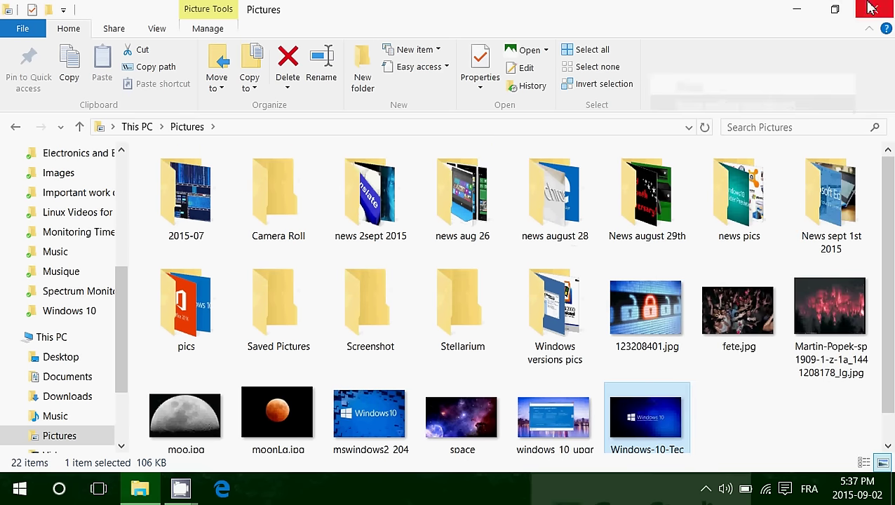
pyautogui.press('super+d')
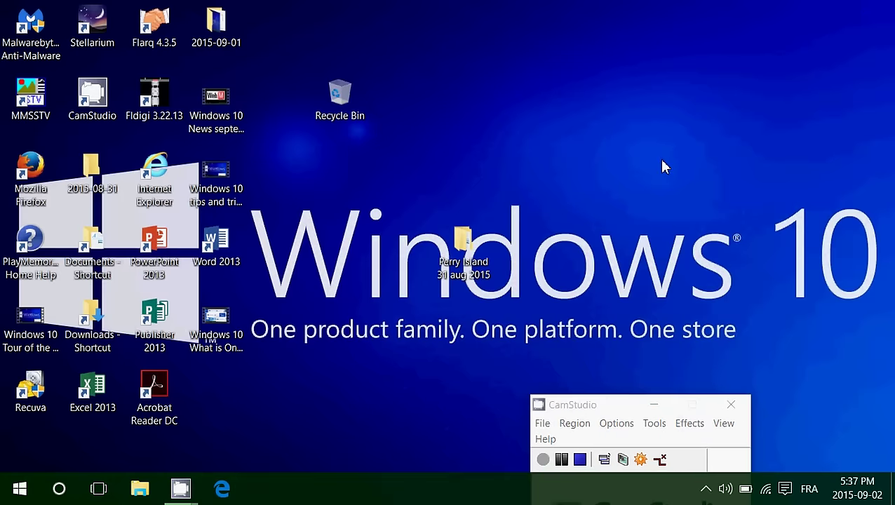